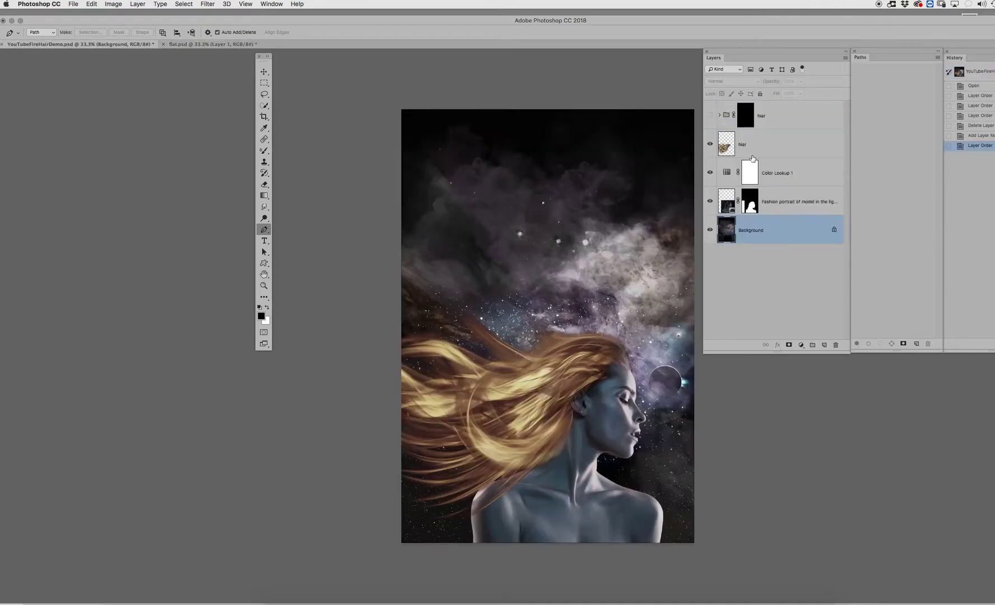
Hide the hair, Color Lookup 1 and portrait layers, and show them again one by one to review the composite.
left_click_drag(710, 144, 712, 186)
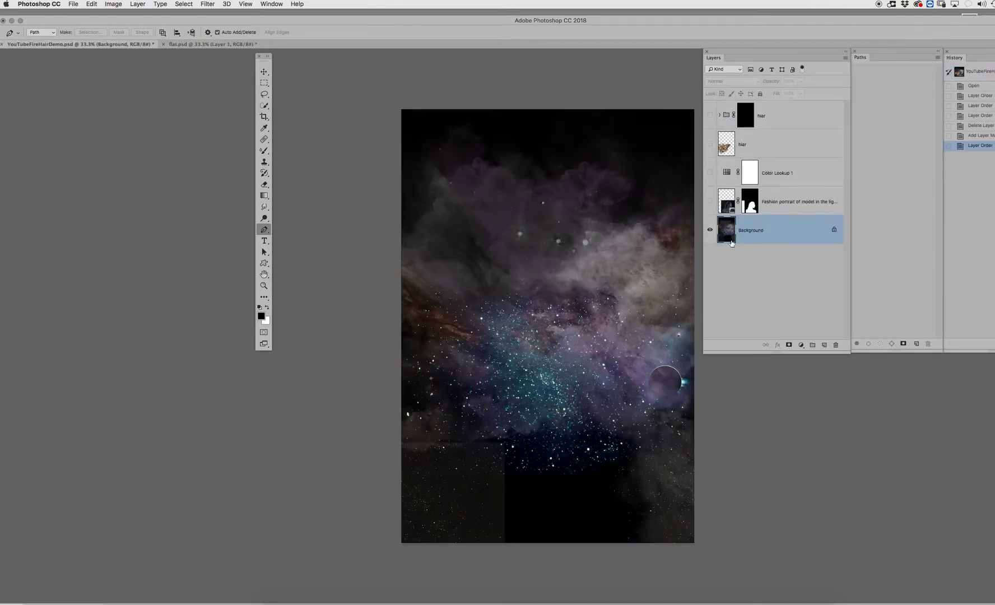
left_click(710, 201)
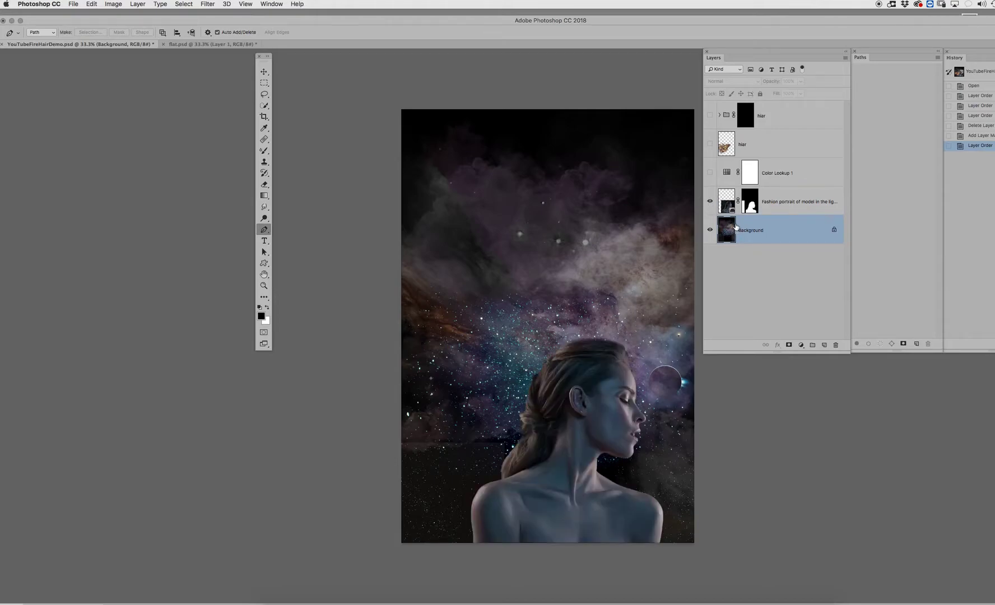
left_click(709, 173)
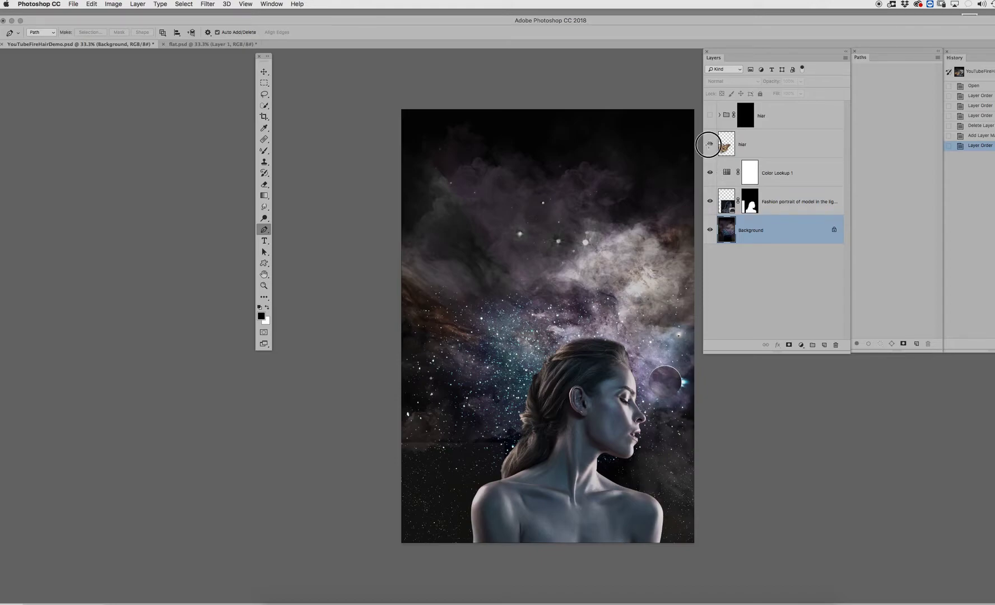
left_click(710, 144)
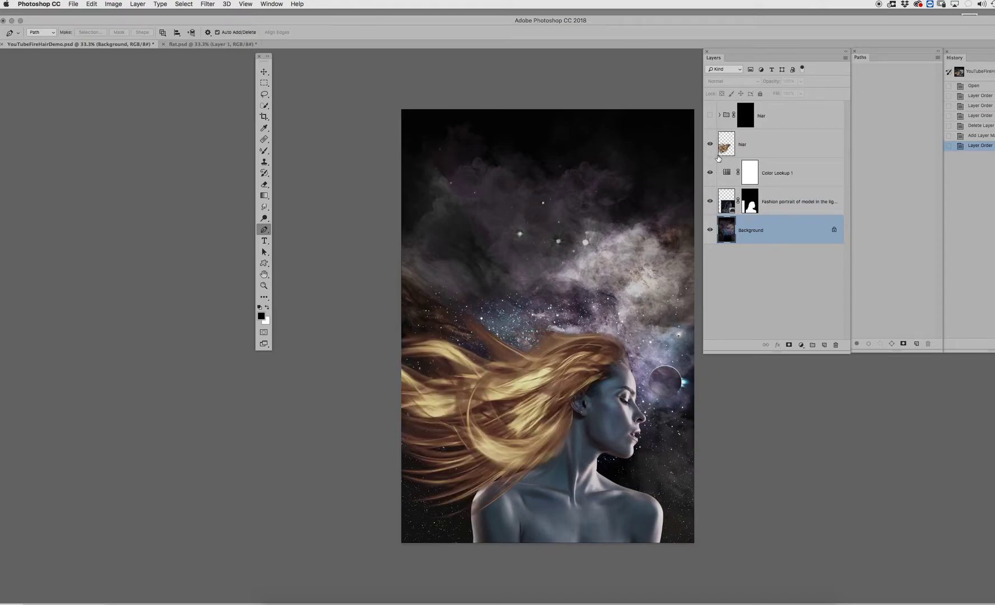
Switch to the flat.psd document and clear the entire contents of Layer 1, leaving nothing selected.
left_click(204, 47)
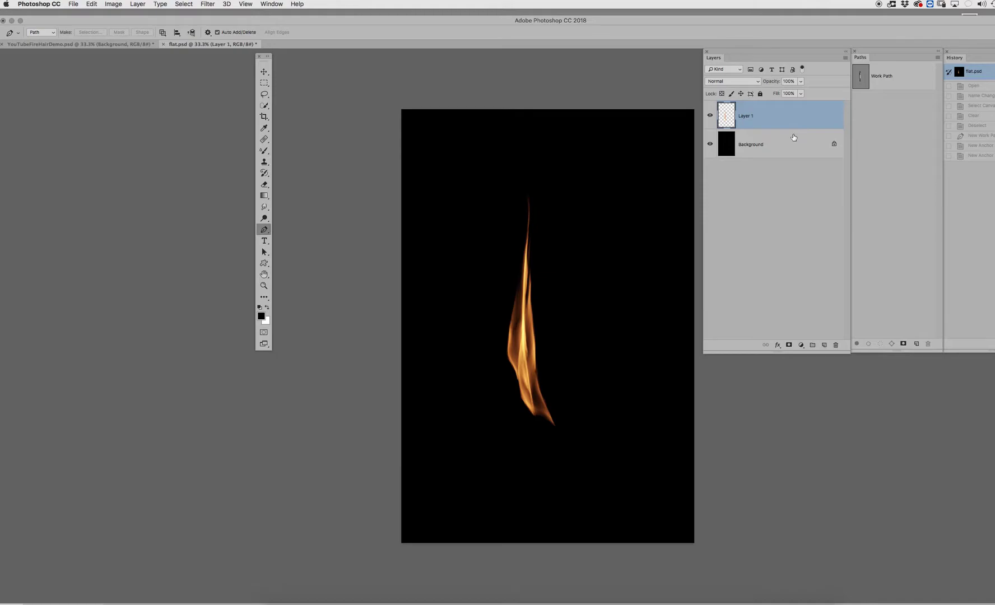
key("super+a")
key("Delete")
key("super+d")
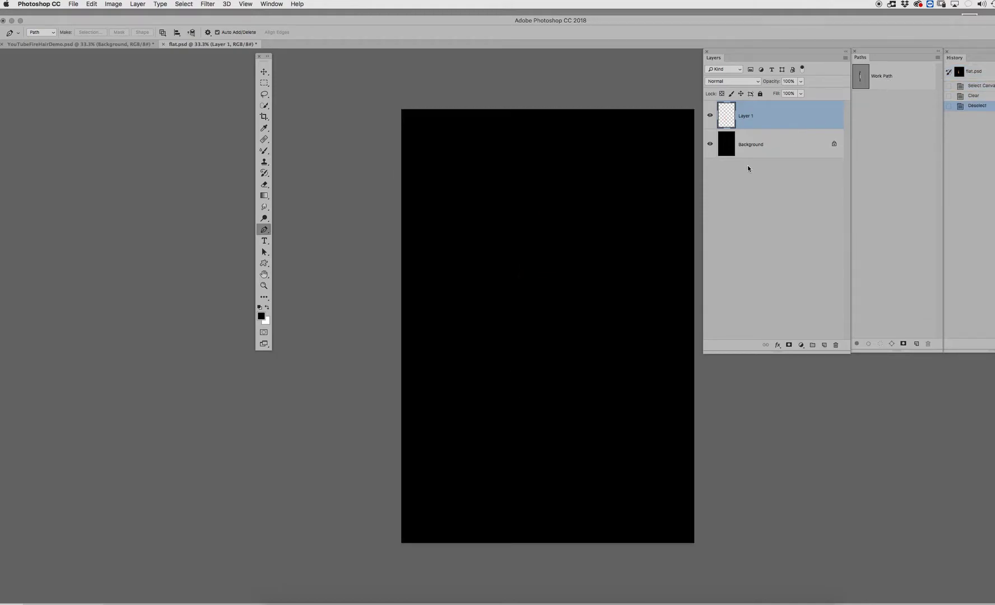
Draw an S-curved three-anchor path with the Pen tool, running from the bottom of the black canvas up to its upper middle.
left_click_drag(531, 517, 534, 490)
left_click_drag(555, 405, 533, 356)
left_click_drag(511, 267, 523, 227)
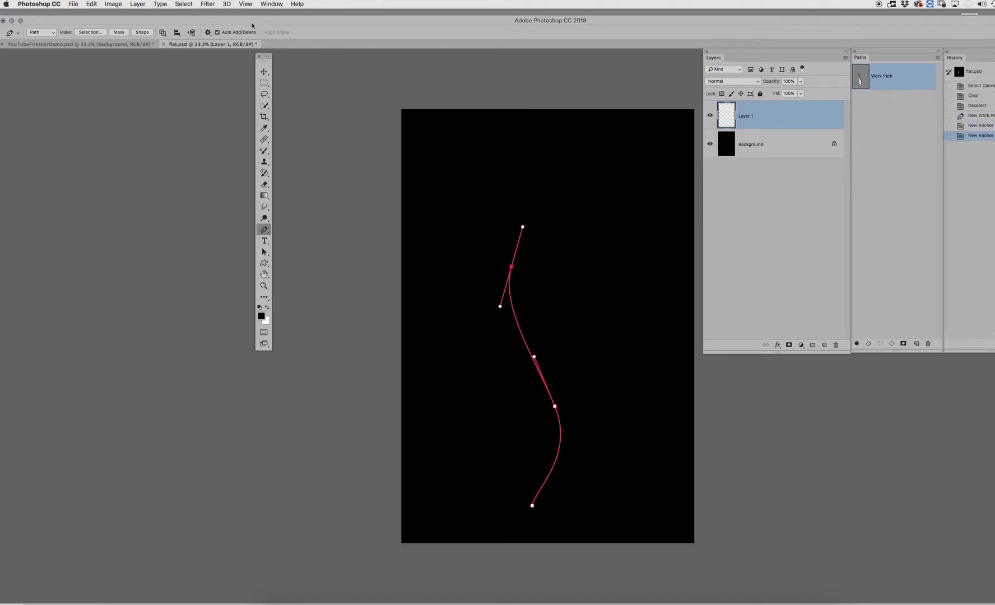
Start the Flame render filter on Layer 1, preview Multiple Flames Along Path, and set the flame type to One Flame Along Path.
left_click(209, 4)
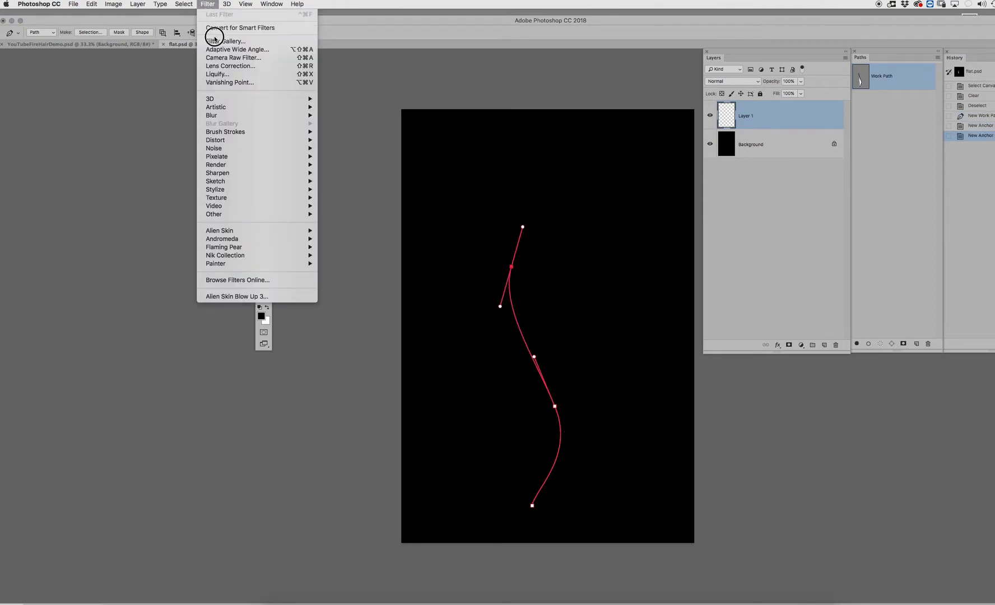
mouse_move(239, 165)
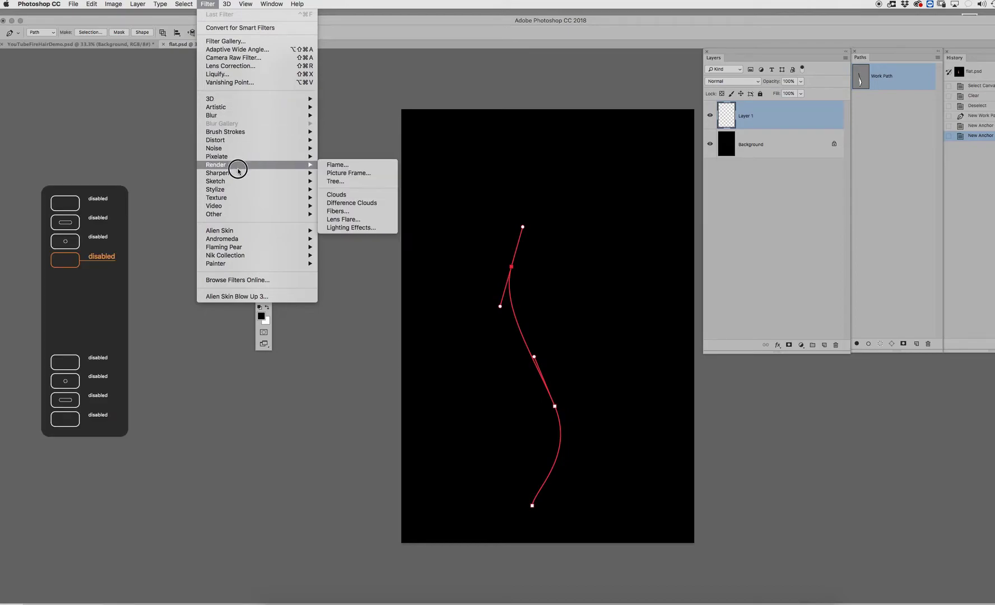
left_click(326, 166)
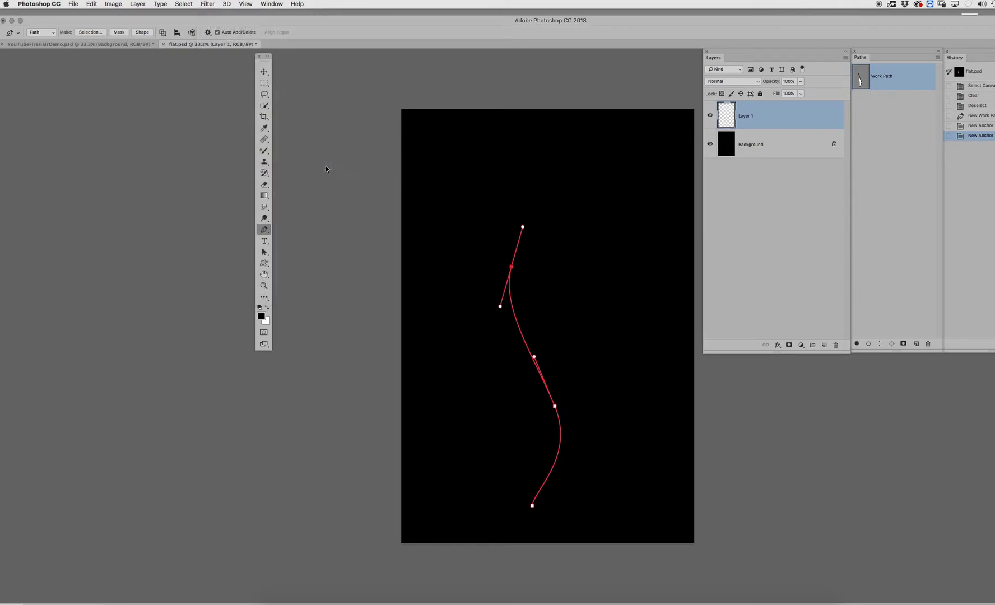
left_click_drag(629, 217, 400, 133)
left_click(401, 166)
left_click(414, 183)
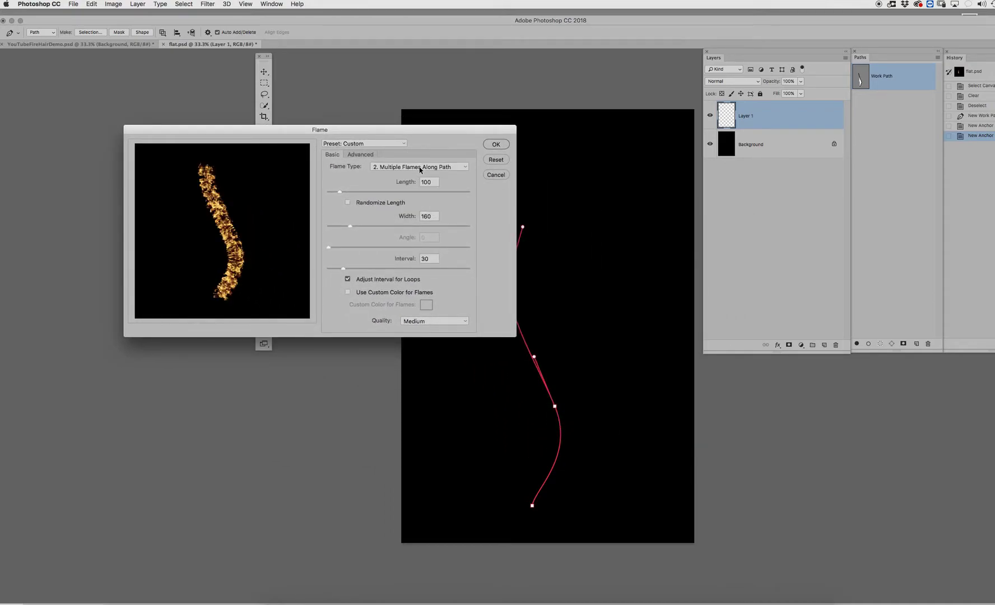
left_click(417, 167)
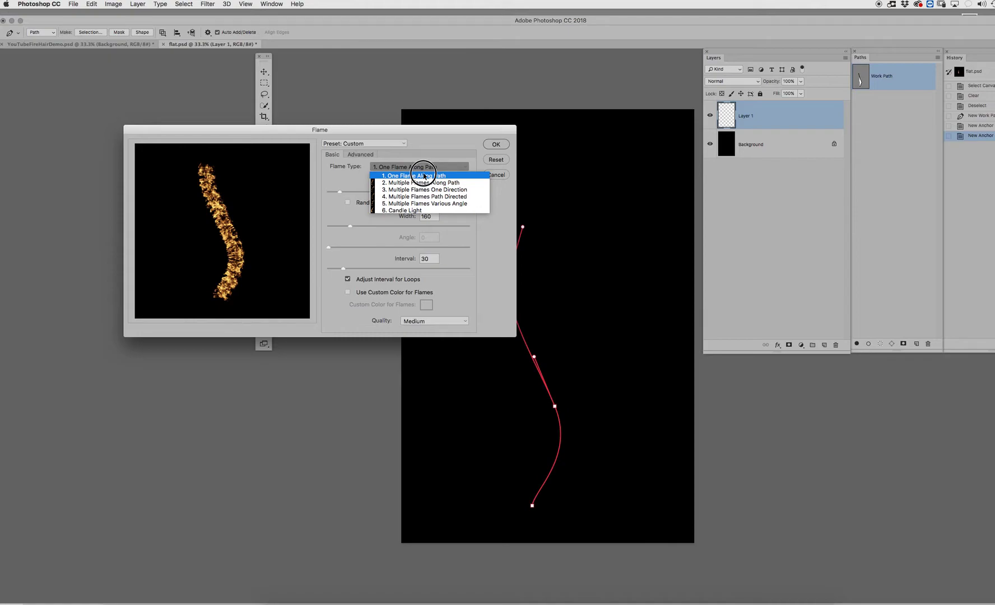
left_click(424, 175)
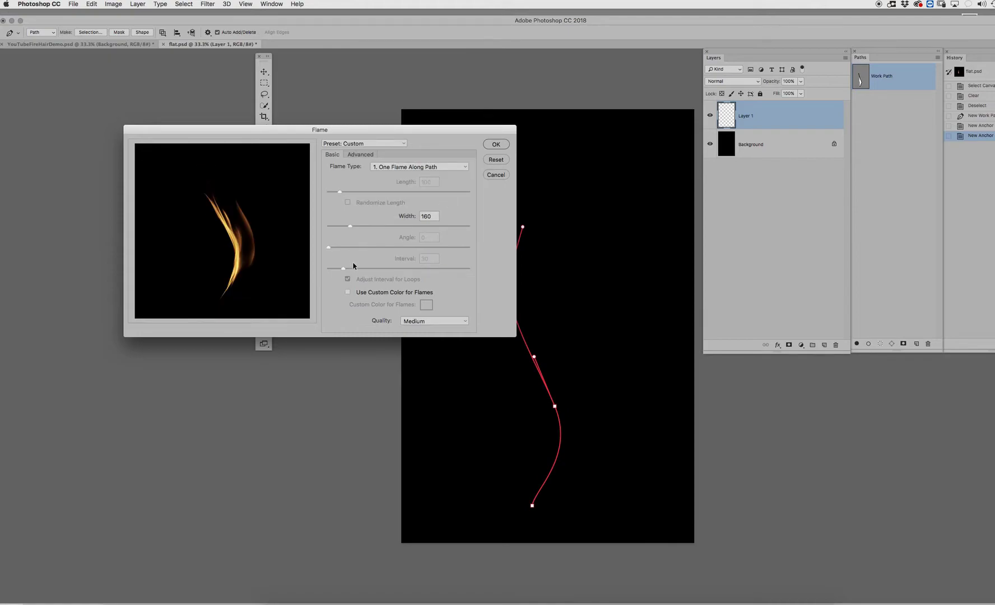
Adjust the advanced flame settings to Turbulent 30, Jag 32, Flame Lines (Complexity) 12 and Flame Bottom Alignment 39.
left_click(359, 154)
left_click_drag(354, 175, 374, 197)
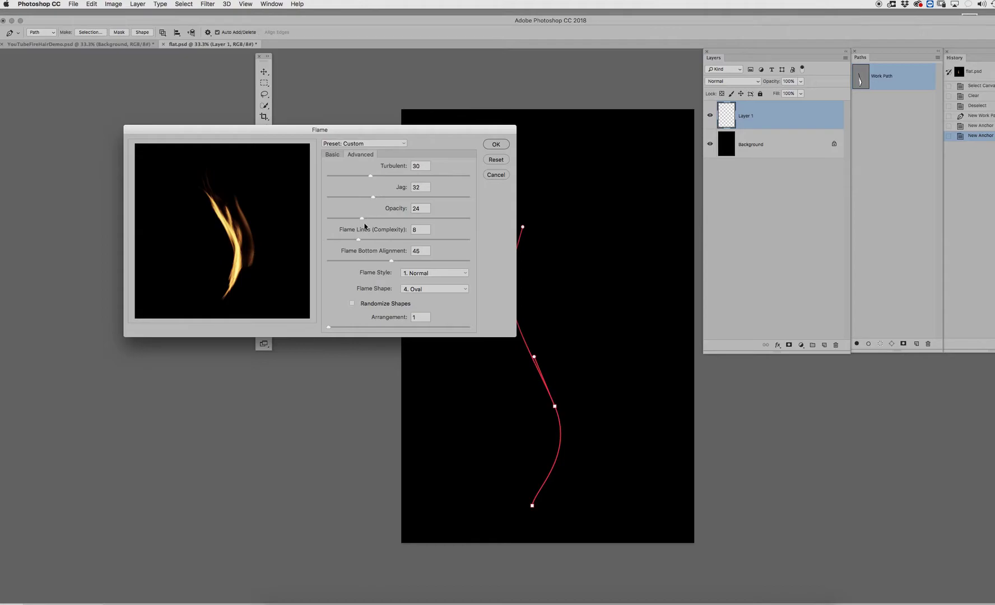
left_click_drag(356, 239, 384, 261)
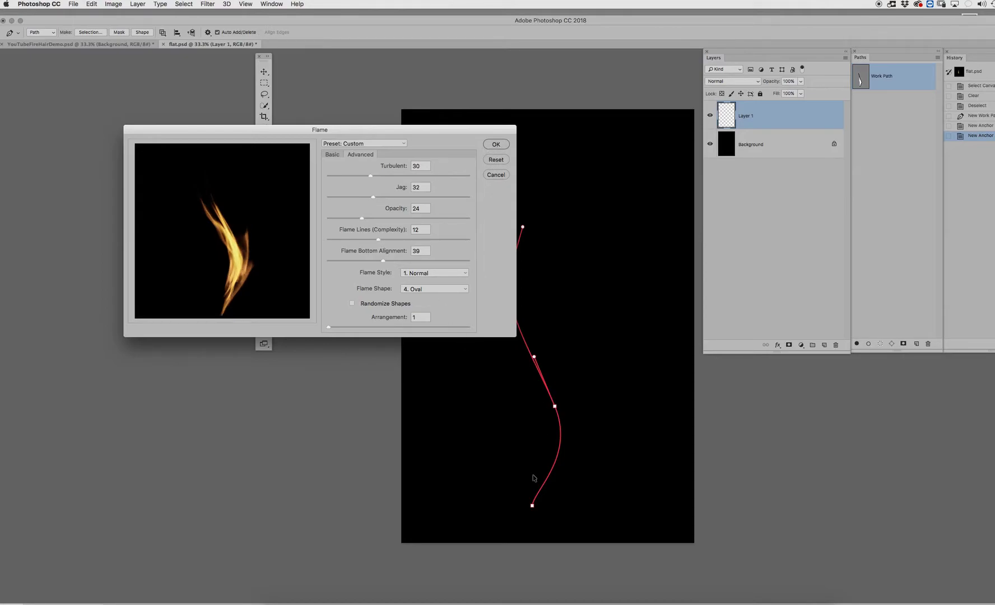
Preview the Violent flame style, set the style to Flat, and apply the flame to Layer 1.
left_click(441, 276)
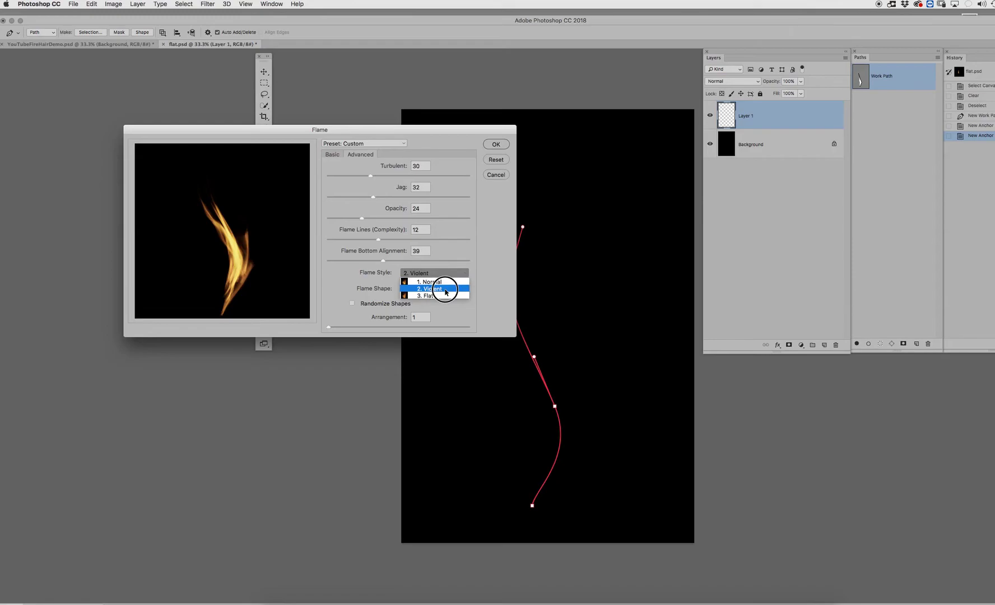
left_click(445, 283)
left_click(444, 272)
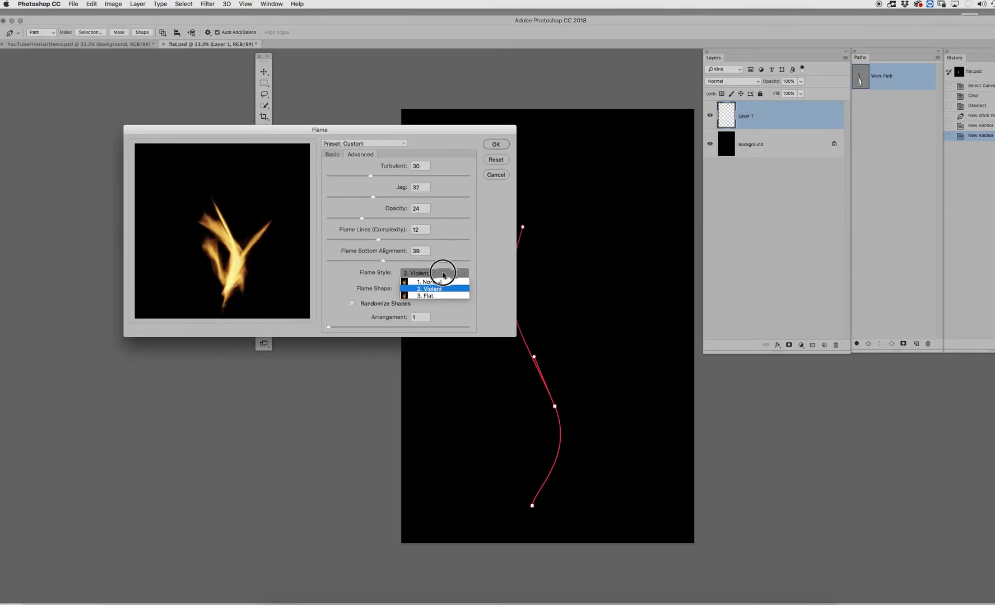
left_click(452, 285)
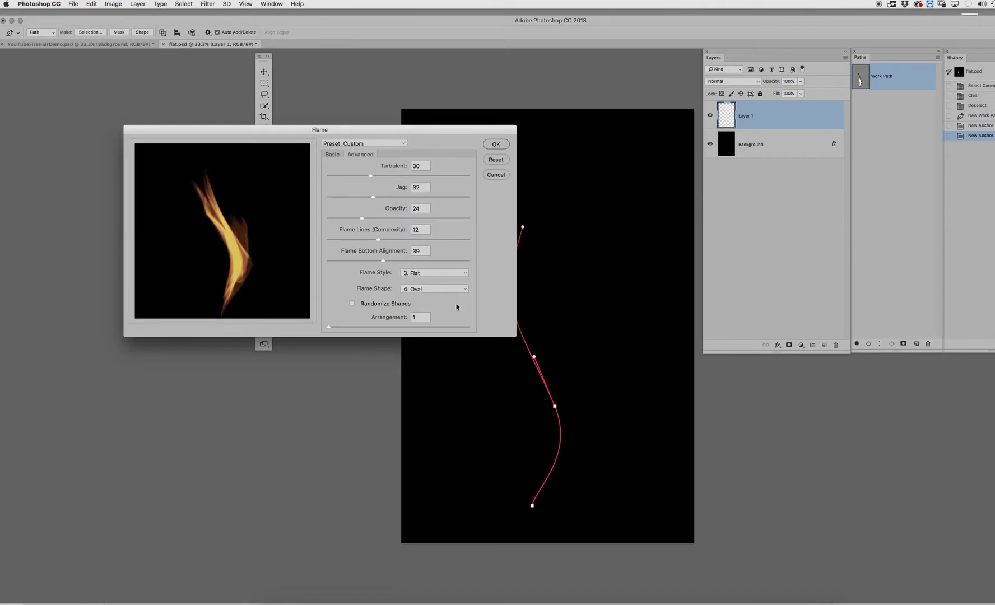
left_click(492, 146)
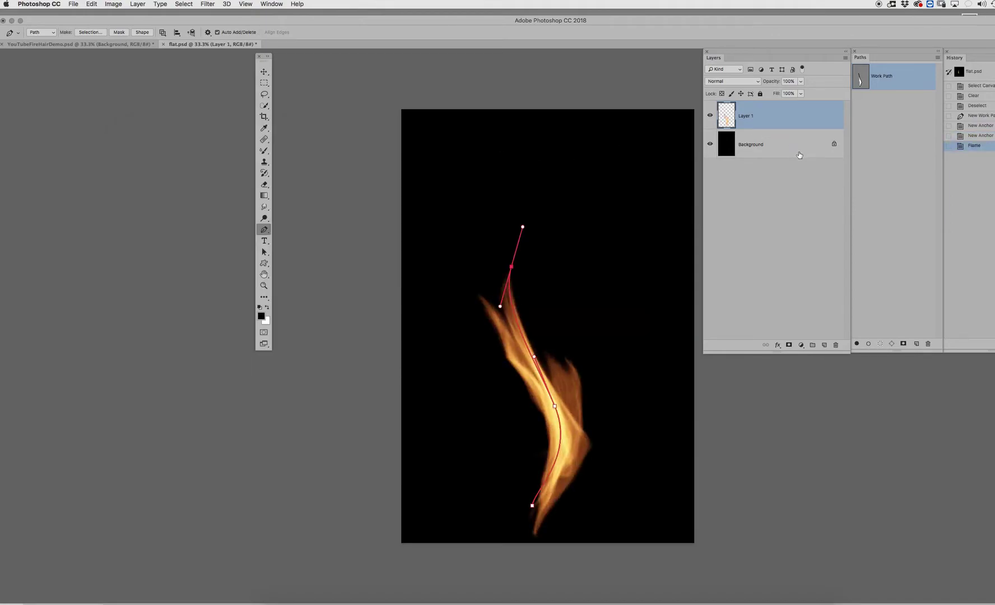
Add a new layer and move the path's three anchor points up and to the right of the rendered flame.
left_click(824, 345)
left_click_drag(511, 267, 584, 197)
left_click_drag(555, 410, 583, 337)
left_click_drag(532, 505, 610, 443)
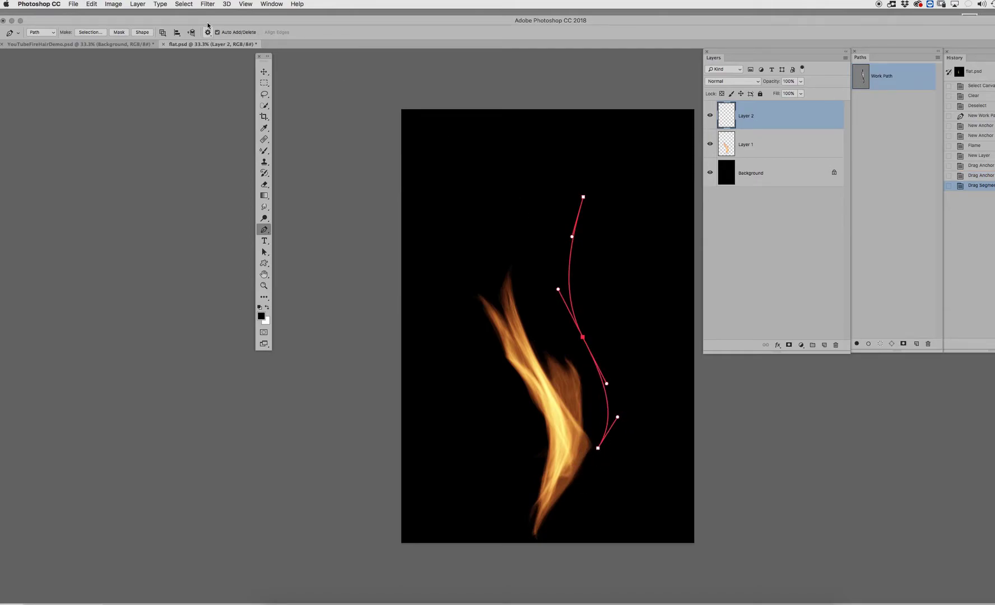
Render One Flame Along Path on the new layer with Turbulent 11, Jag 12 and Flame Lines (Complexity) 7.
left_click(208, 5)
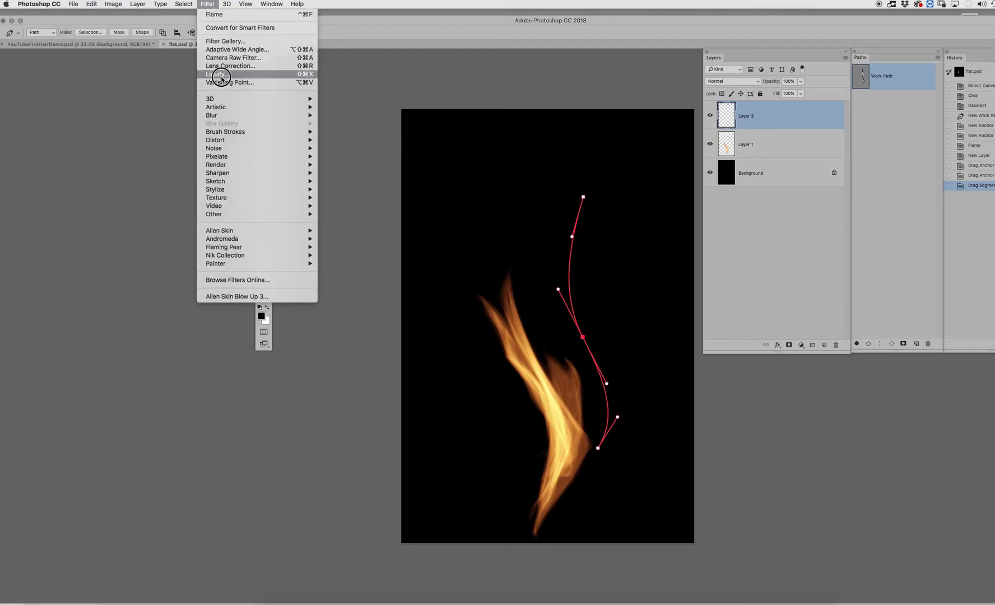
left_click(327, 165)
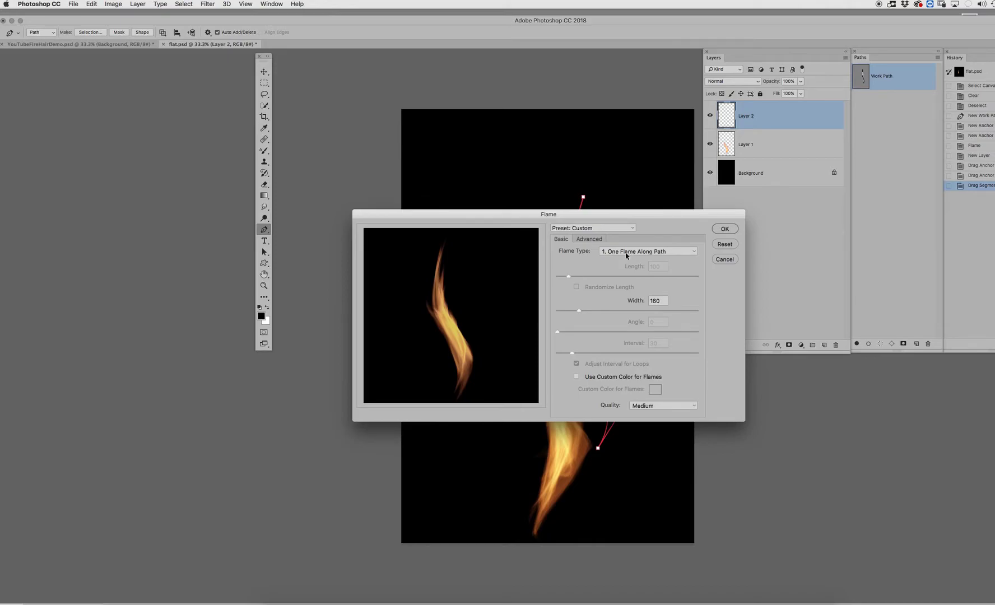
left_click(624, 252)
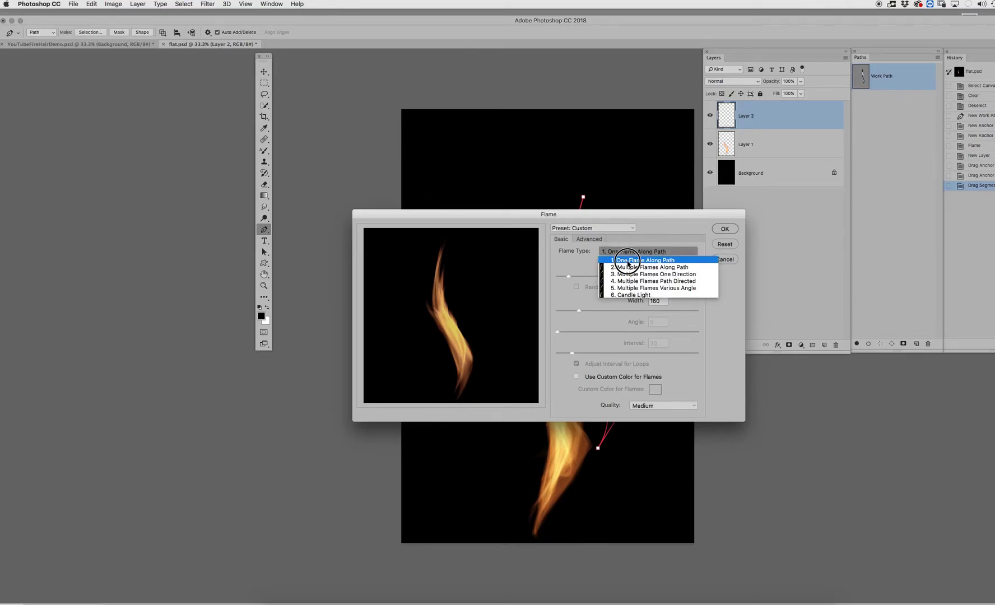
left_click(625, 259)
left_click(589, 239)
left_click_drag(593, 260, 573, 282)
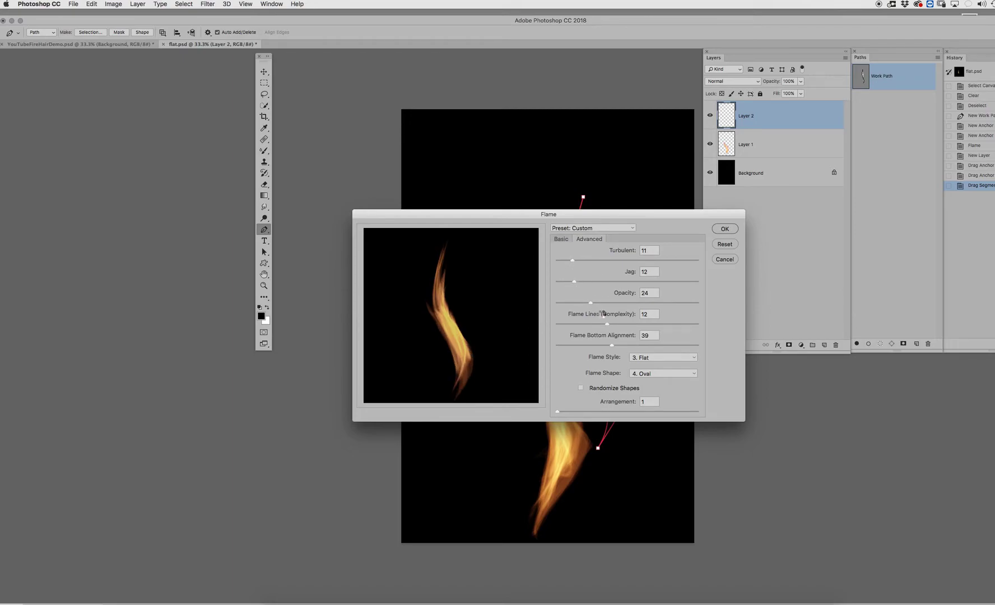
left_click_drag(605, 324, 583, 324)
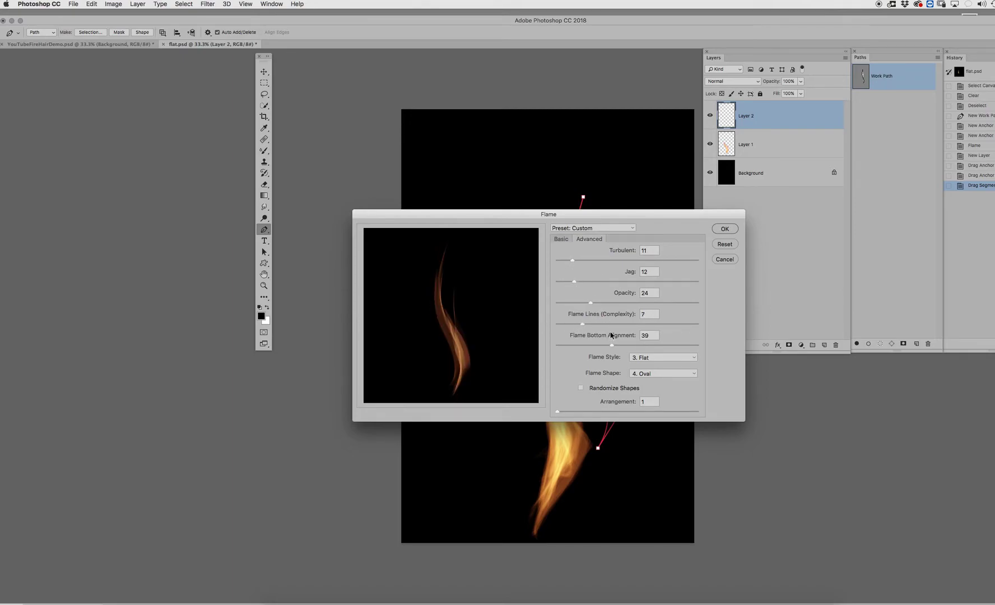
left_click(737, 229)
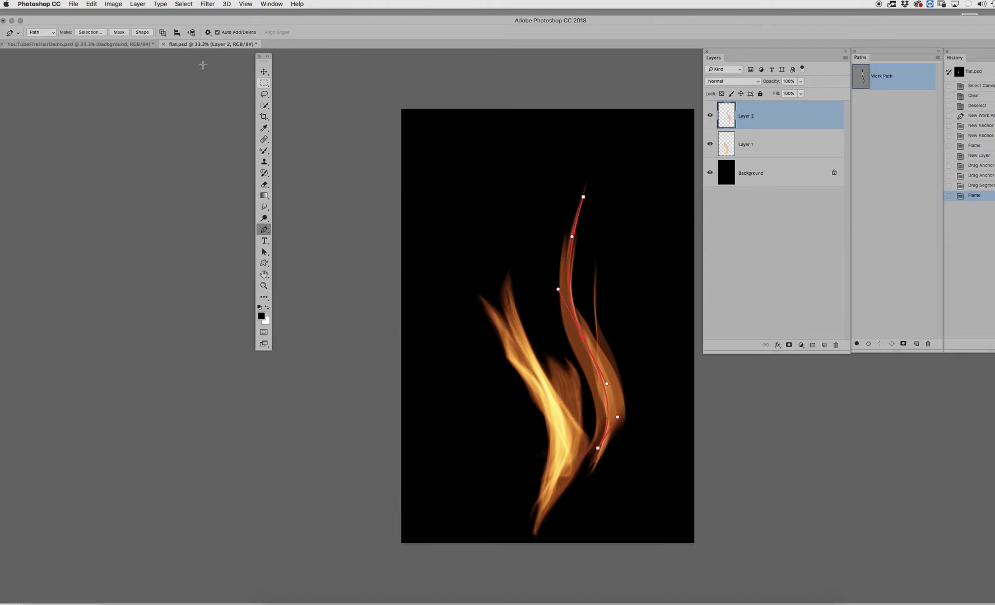
Return to the YouTubeFireHairDemo.psd document and delete the visible flame hair layer above Color Lookup 1.
left_click(129, 44)
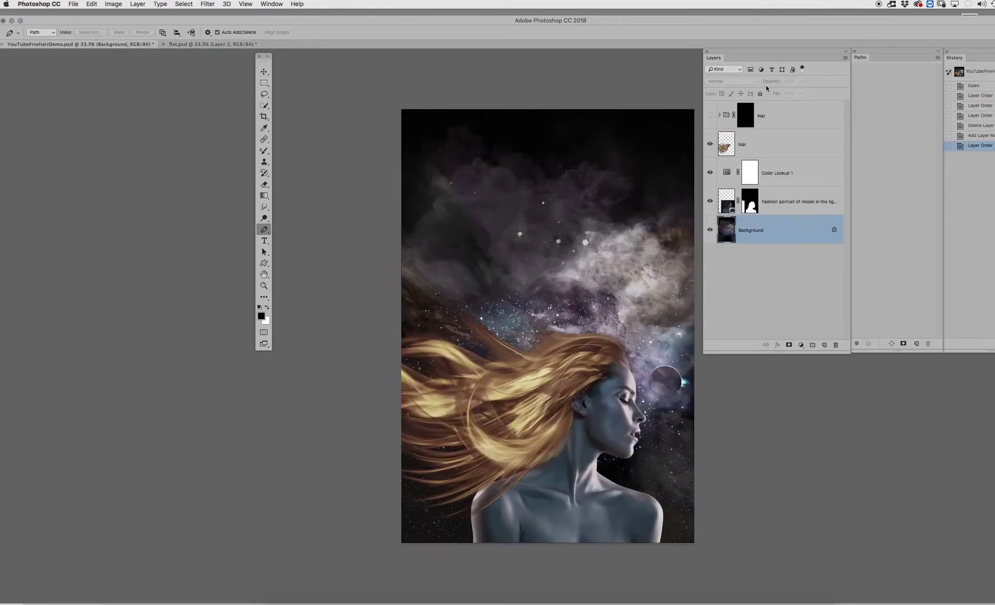
left_click(740, 144)
key("BackSpace")
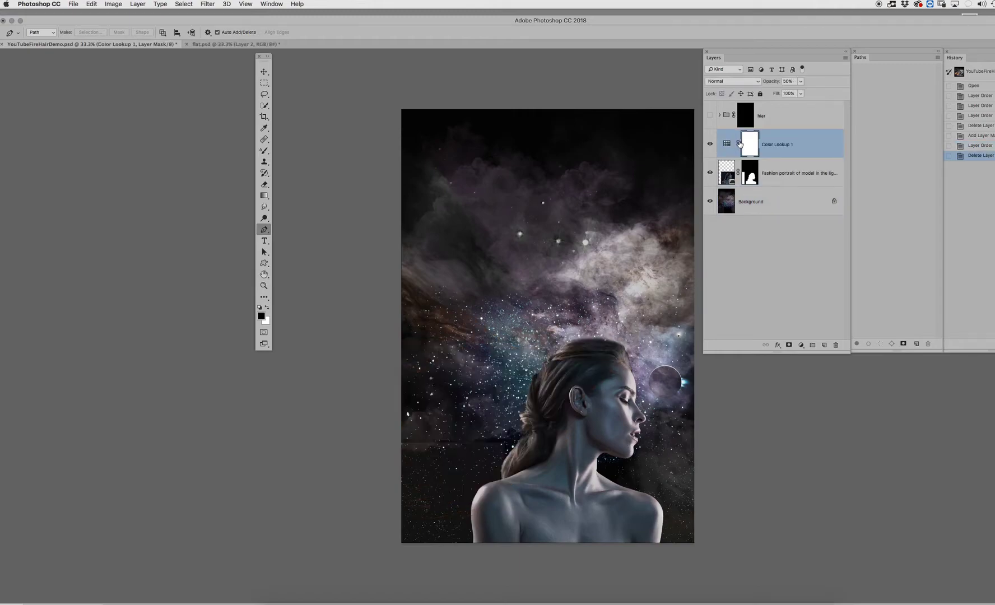
Add a new layer above Color Lookup 1 and name it flame.
left_click(824, 345)
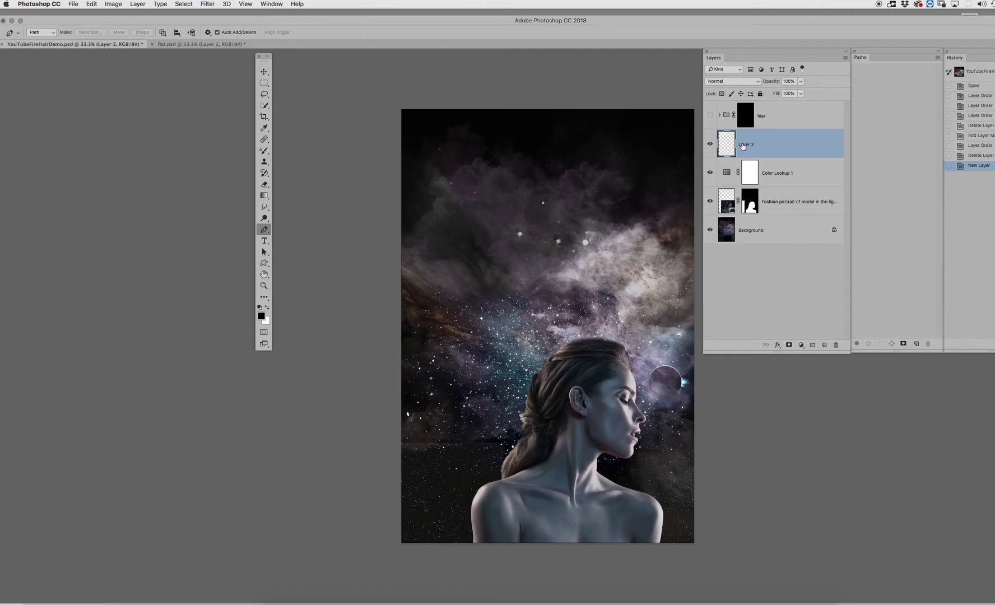
double_click(740, 144)
key("BackSpace")
key("Return")
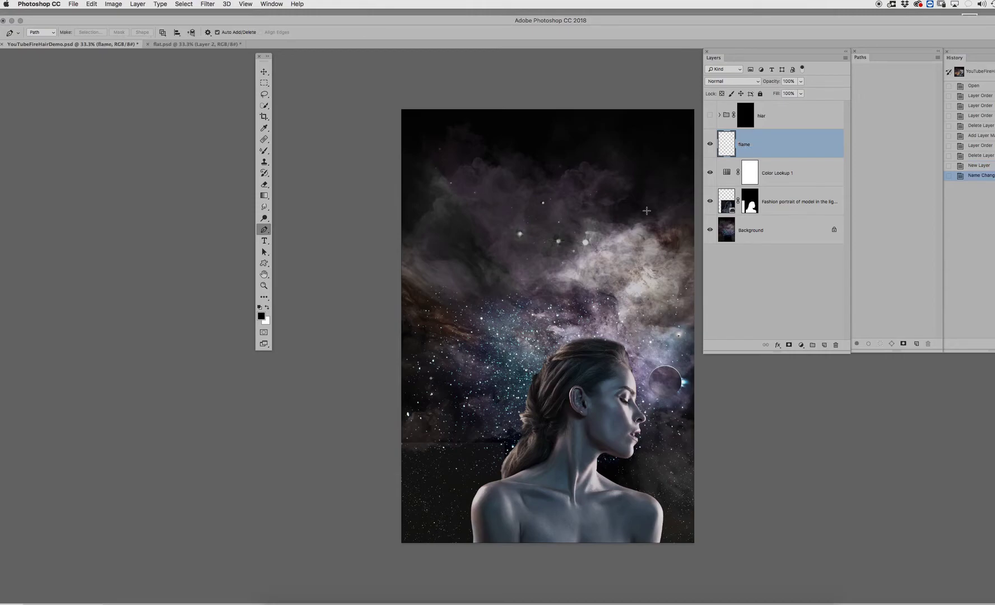
Draw a curved path from the model's forehead over her head, down the back of her hair and out behind her shoulder.
left_click(619, 359)
left_click_drag(566, 363, 446, 486)
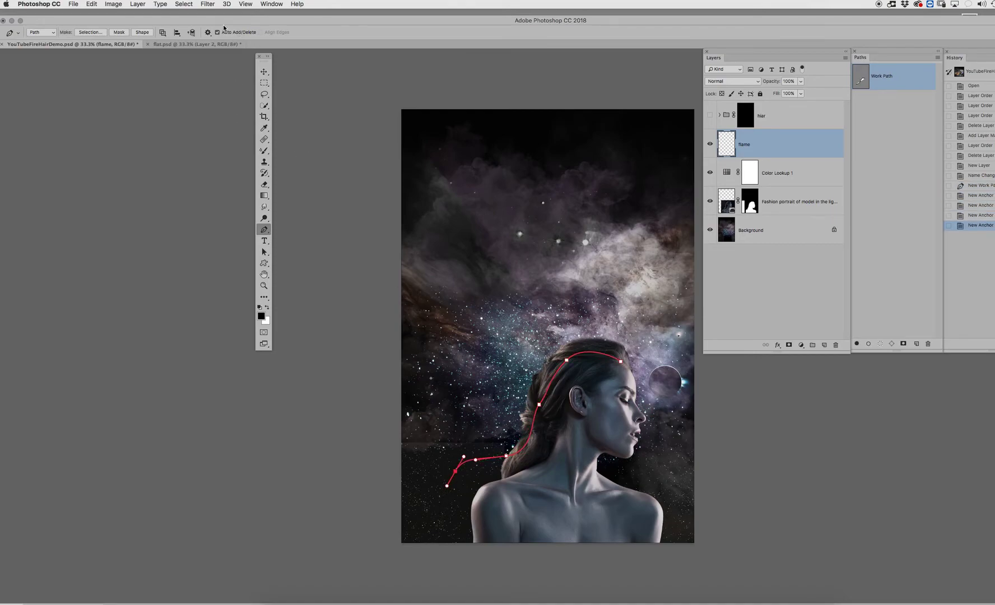
Start the Flame filter on the flame layer with the flame type One Flame Along Path.
left_click(208, 5)
left_click(243, 165)
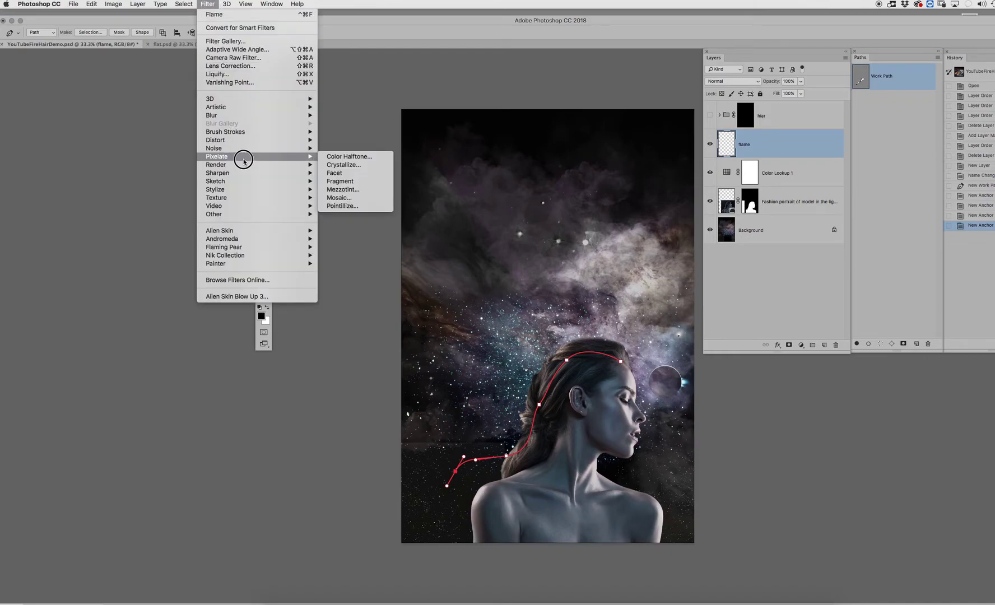
mouse_move(241, 165)
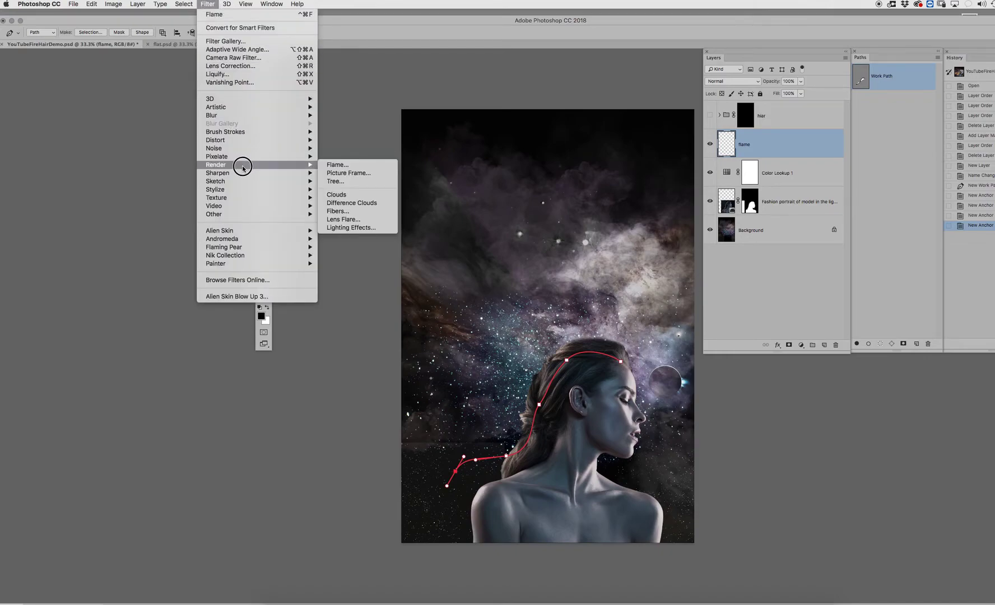
left_click(328, 164)
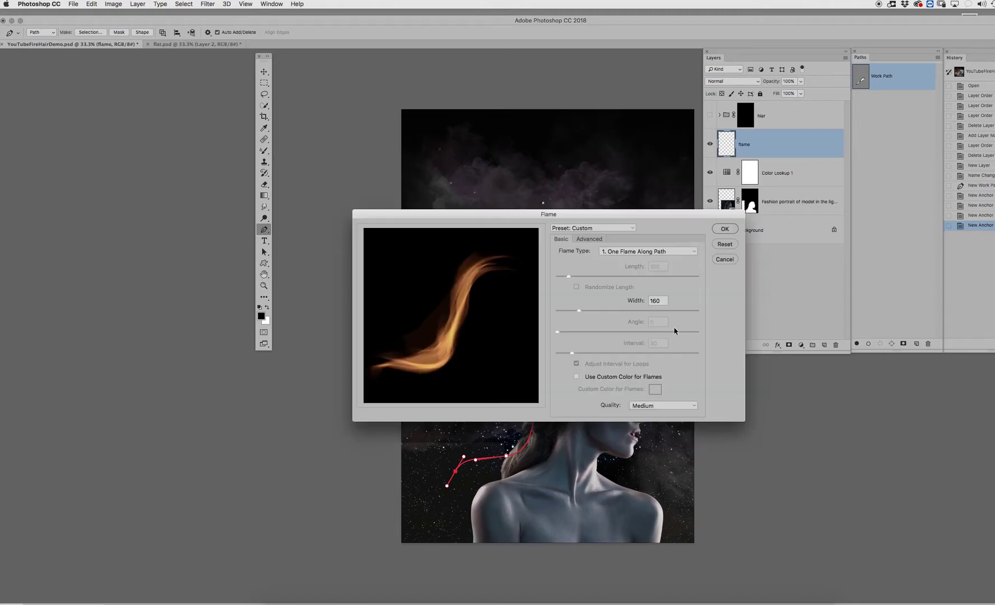
left_click(616, 252)
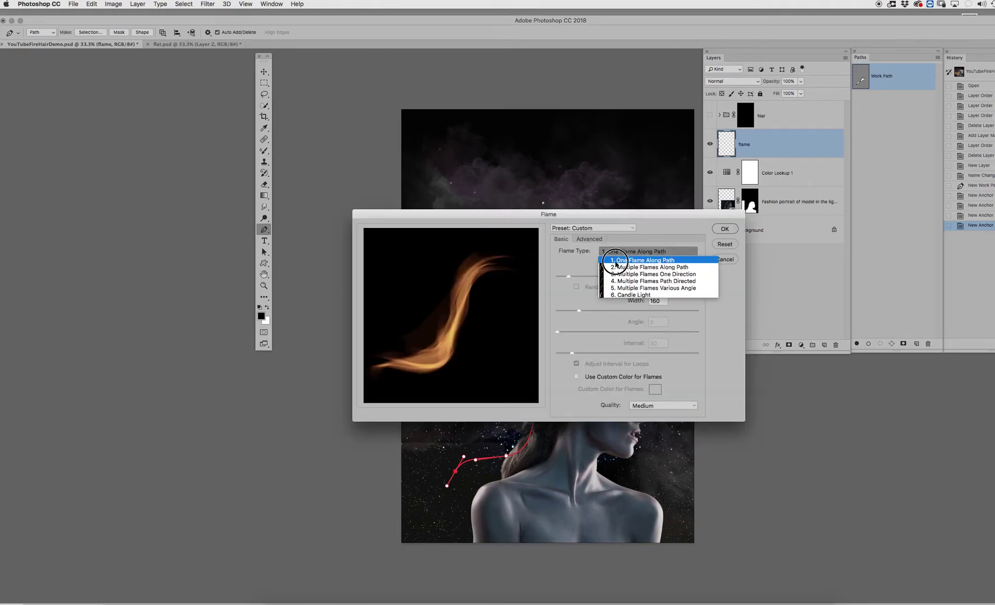
left_click(612, 254)
Render the flame with Turbulent 21, Jag 16, Opacity 17, Flame Lines (Complexity) 9, Flame Bottom Alignment 18 and the Normal flame style.
left_click(585, 240)
left_click(586, 260)
left_click_drag(574, 281, 582, 345)
left_click(584, 324)
left_click_drag(590, 263, 581, 302)
left_click(651, 357)
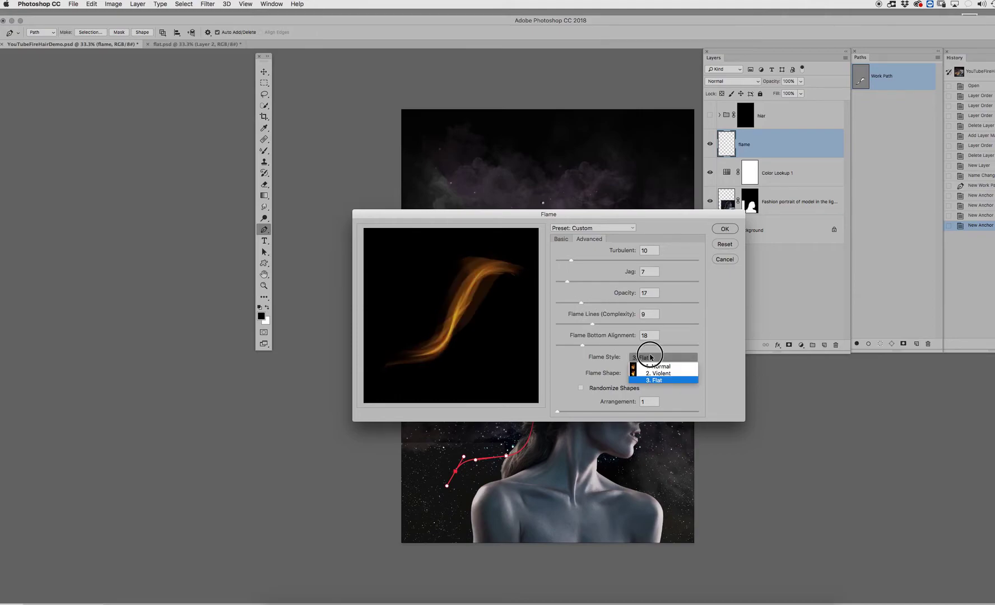
left_click(656, 367)
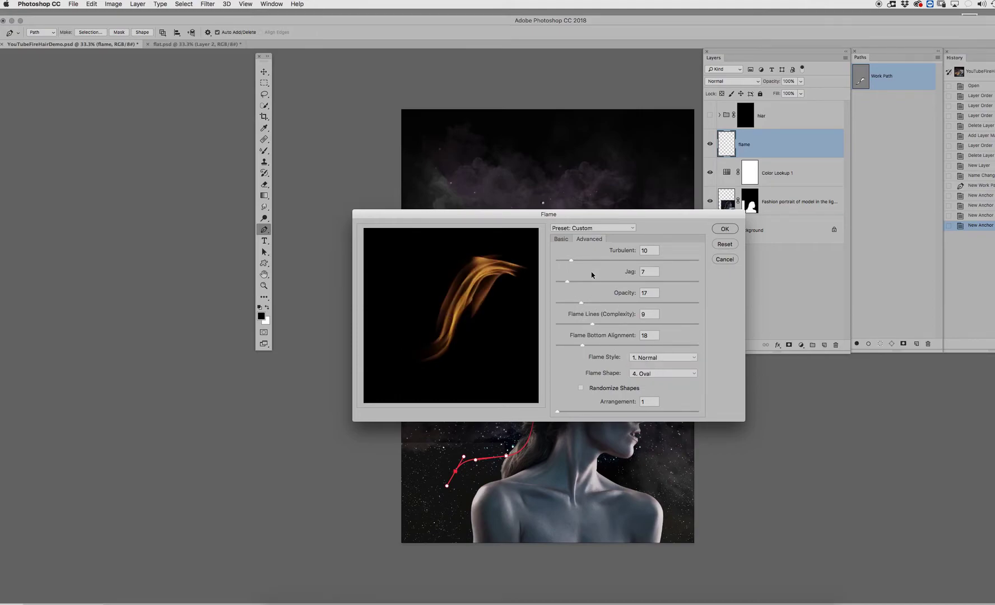
left_click_drag(571, 260, 579, 281)
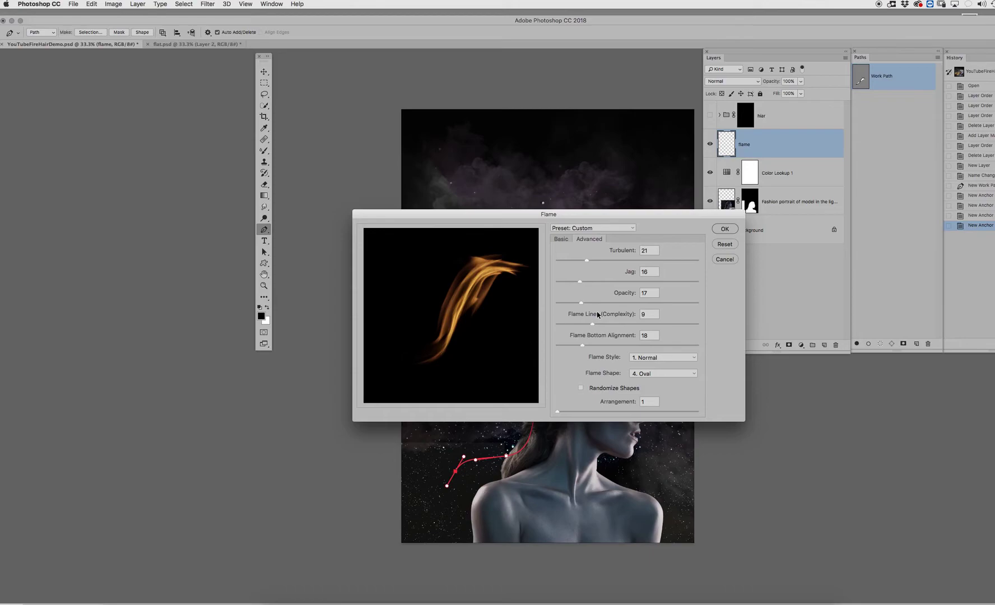
key("Return")
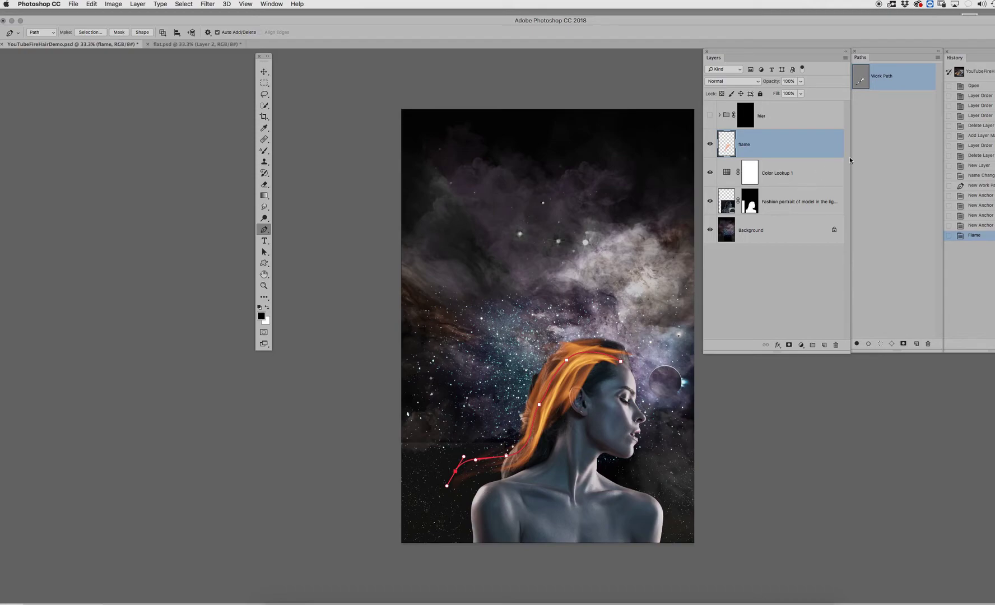
Create a new path and draw a curve from the top of the model's head down across her hair and out behind her back.
left_click(881, 154)
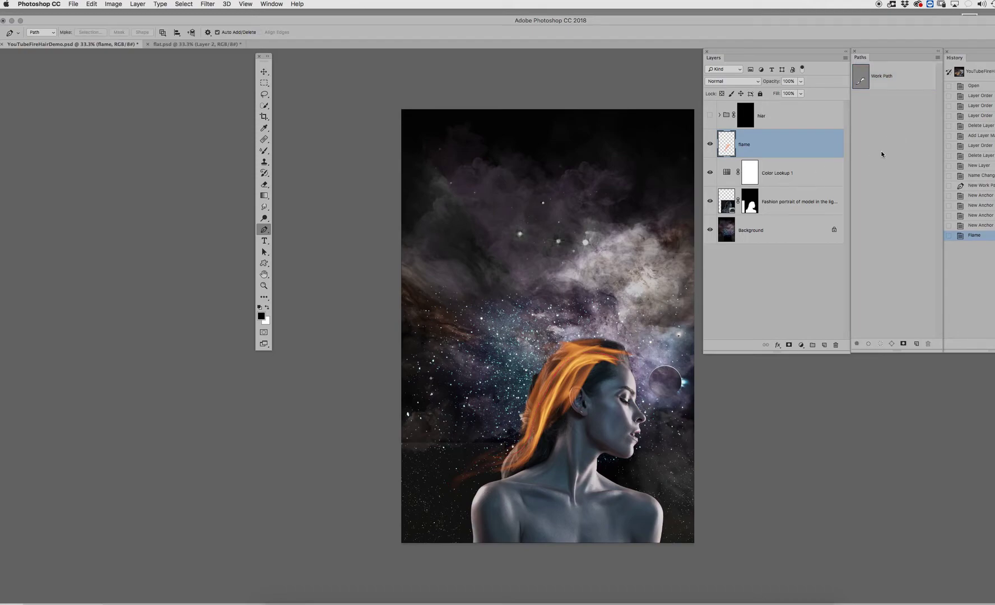
left_click(917, 344)
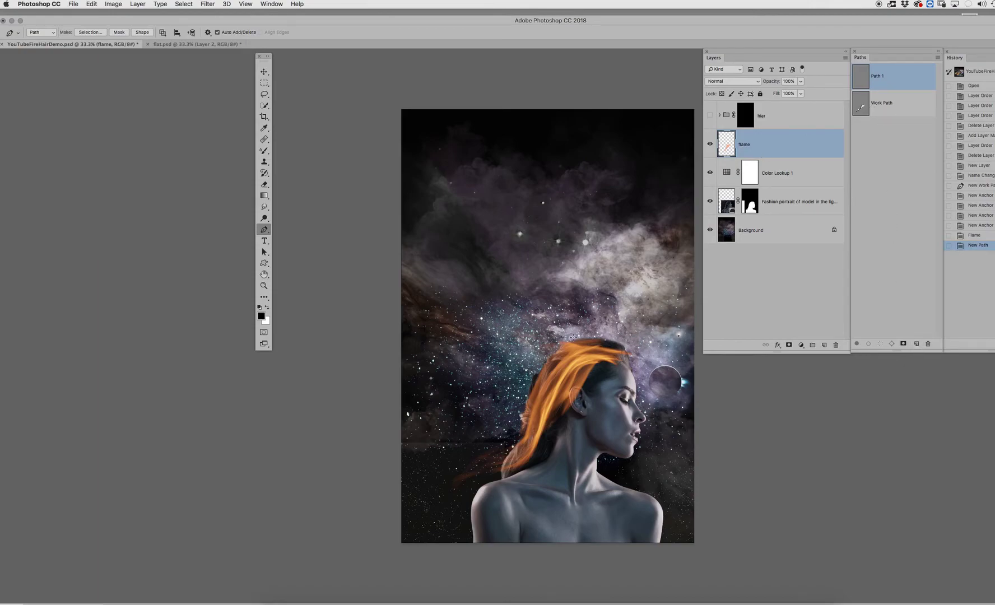
left_click_drag(611, 340, 585, 342)
left_click_drag(542, 386, 508, 409)
left_click_drag(459, 455, 434, 450)
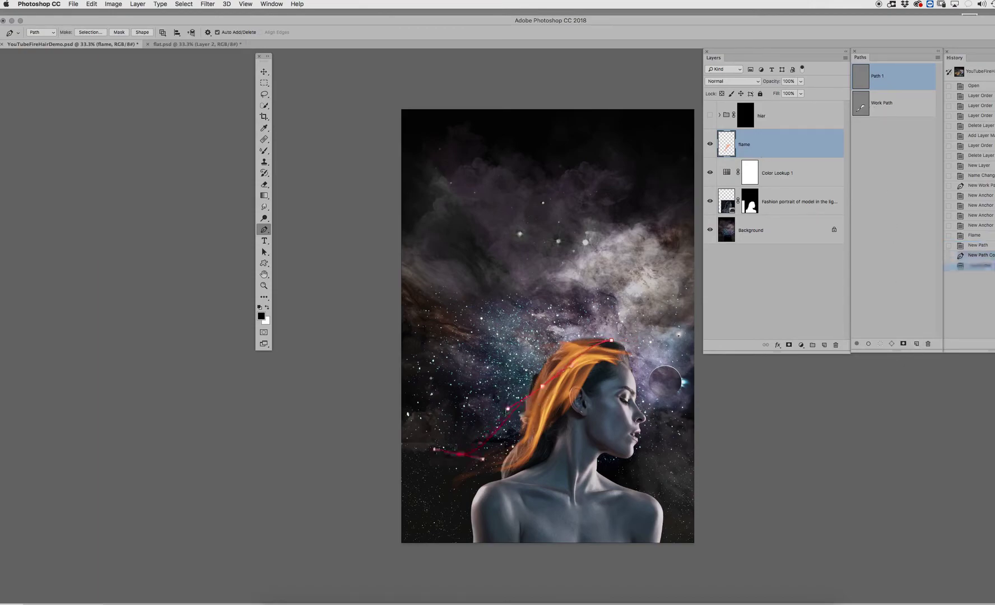
Try a wider flame along the new path in the Flame filter with Width 302, and cancel it.
left_click(208, 4)
mouse_move(232, 162)
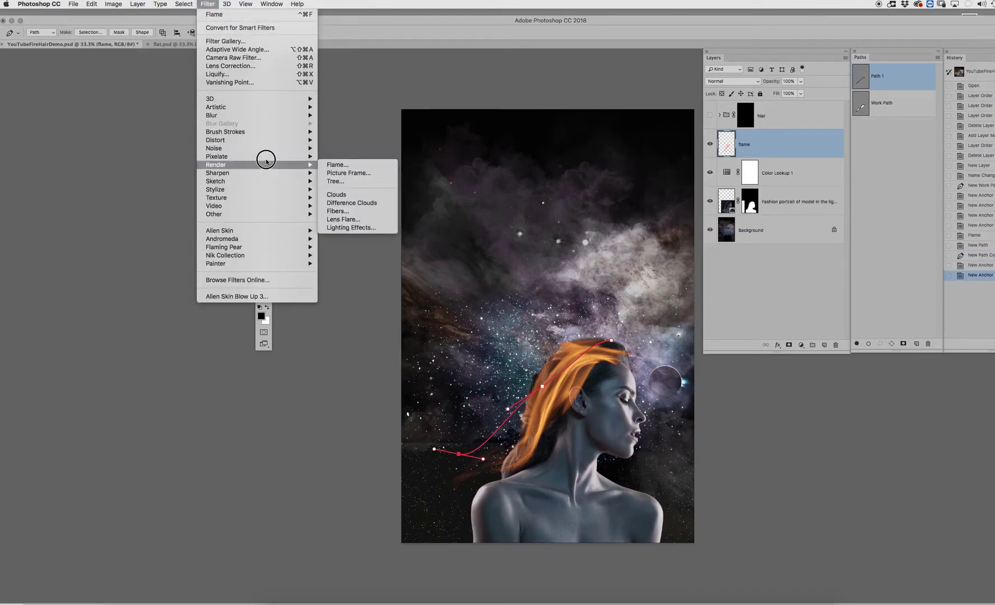
left_click(330, 165)
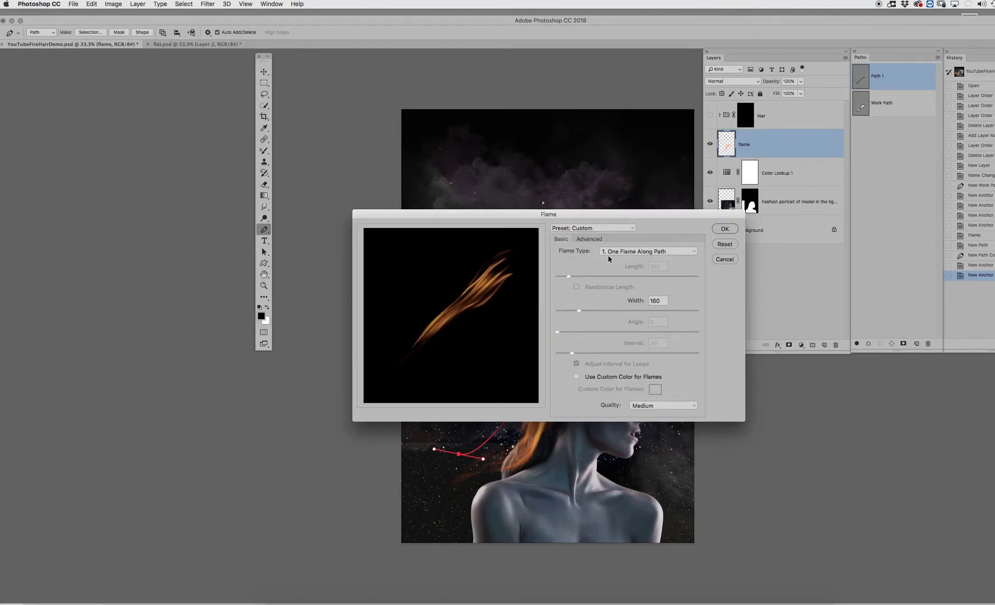
mouse_move(582, 310)
left_mouse_down()
mouse_move(611, 309)
mouse_move(596, 310)
left_mouse_up()
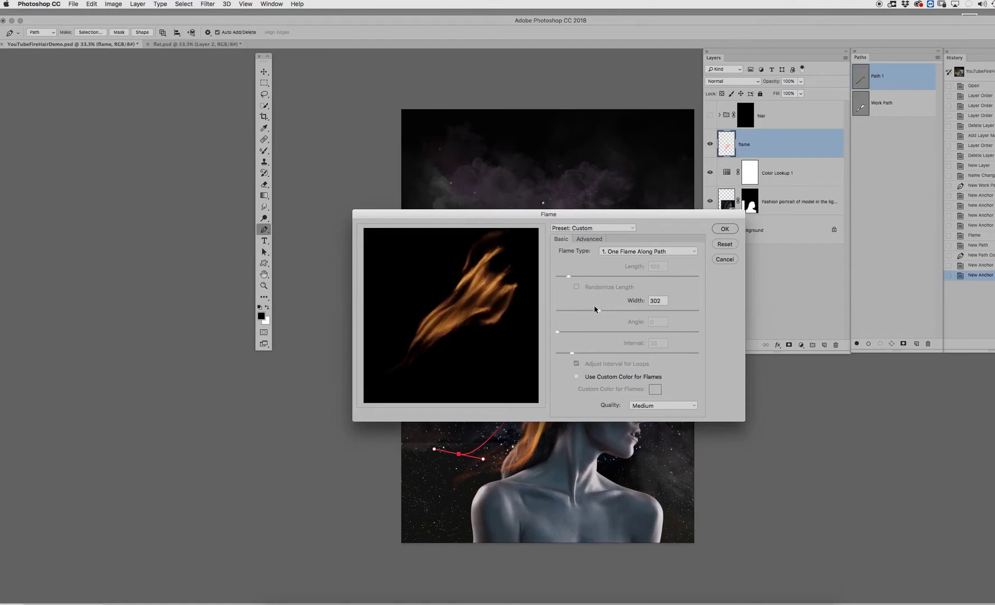
left_click(724, 259)
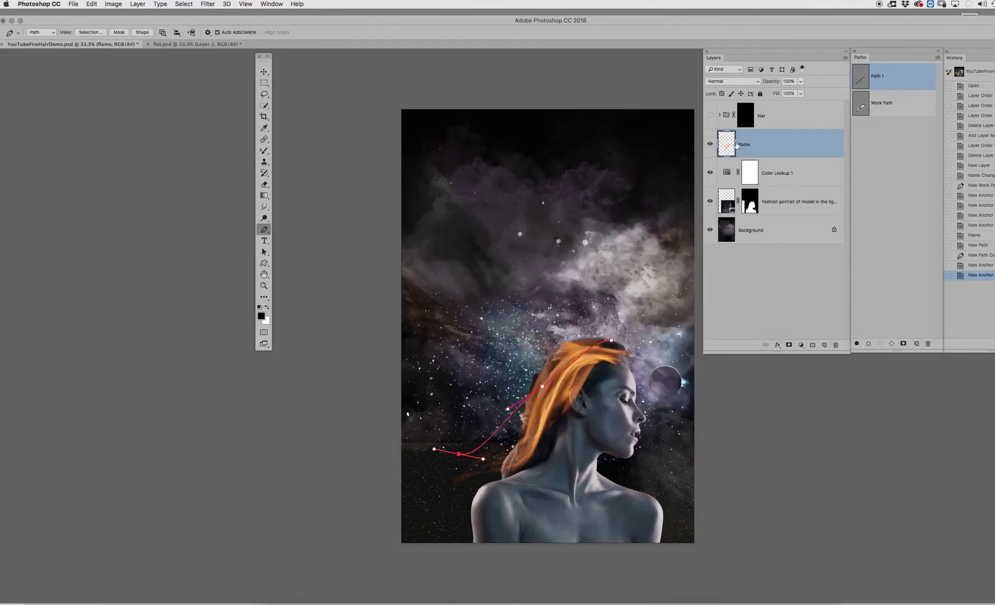
Reveal the hiar group by showing it and inverting its mask, and delete the flame layer.
key("Delete")
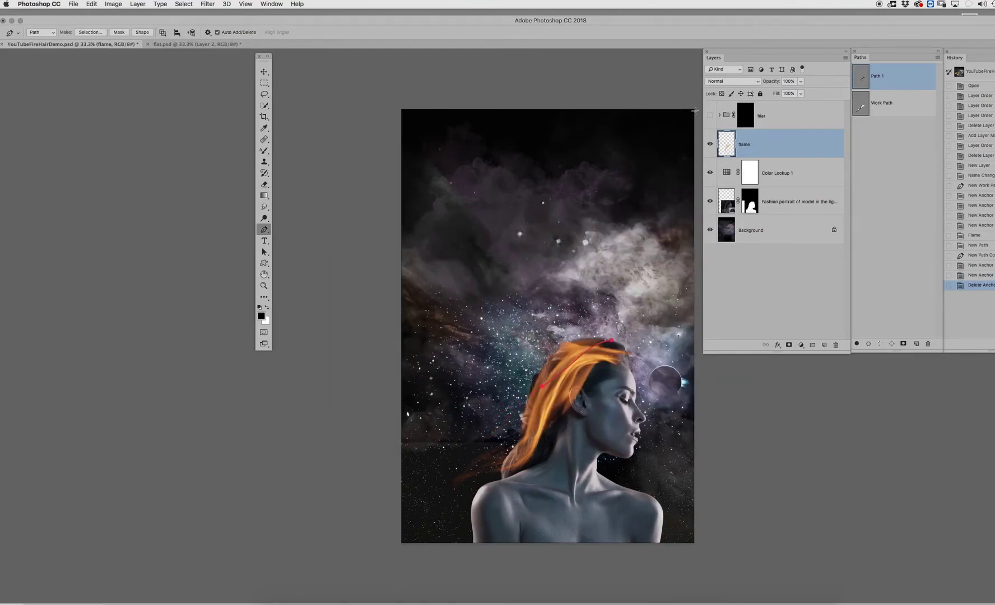
left_click(710, 116)
left_click(746, 116)
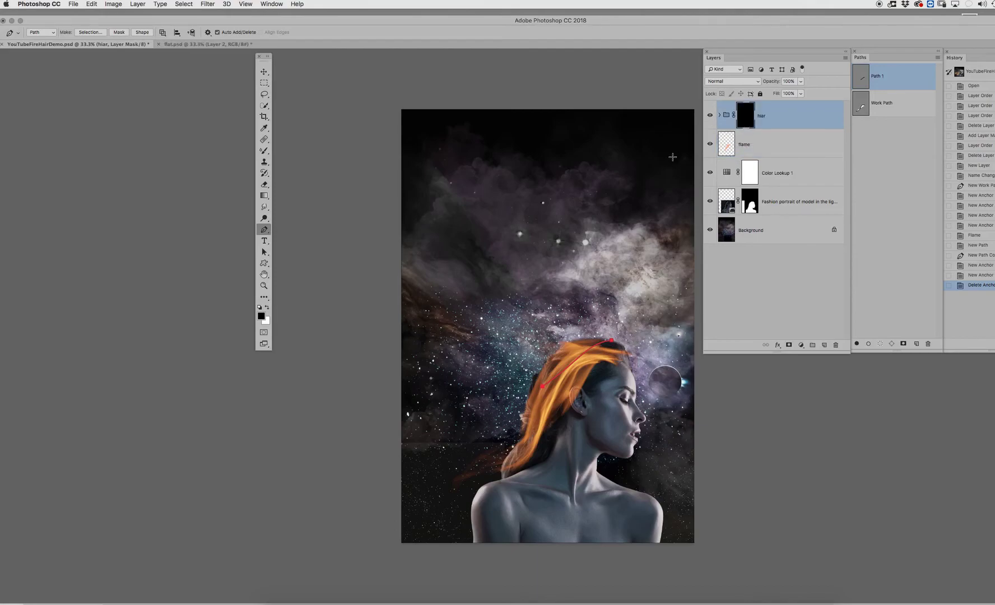
key("cmd+i")
left_click_drag(742, 144, 835, 344)
Expand the hiar and Main Body of Tendrils groups and hide every tendril layer above Back hairs.
left_click(720, 115)
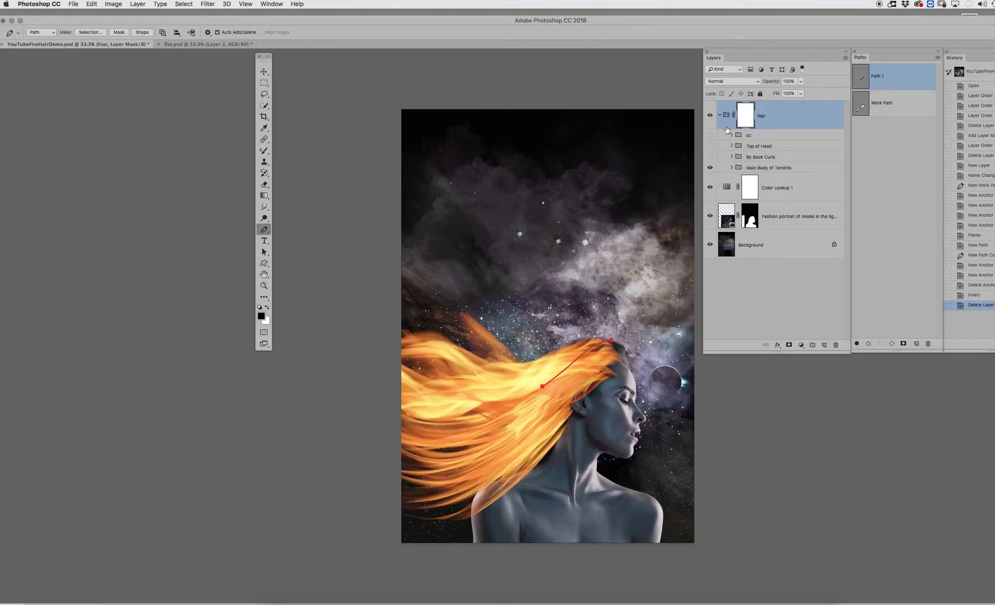
left_click(857, 163)
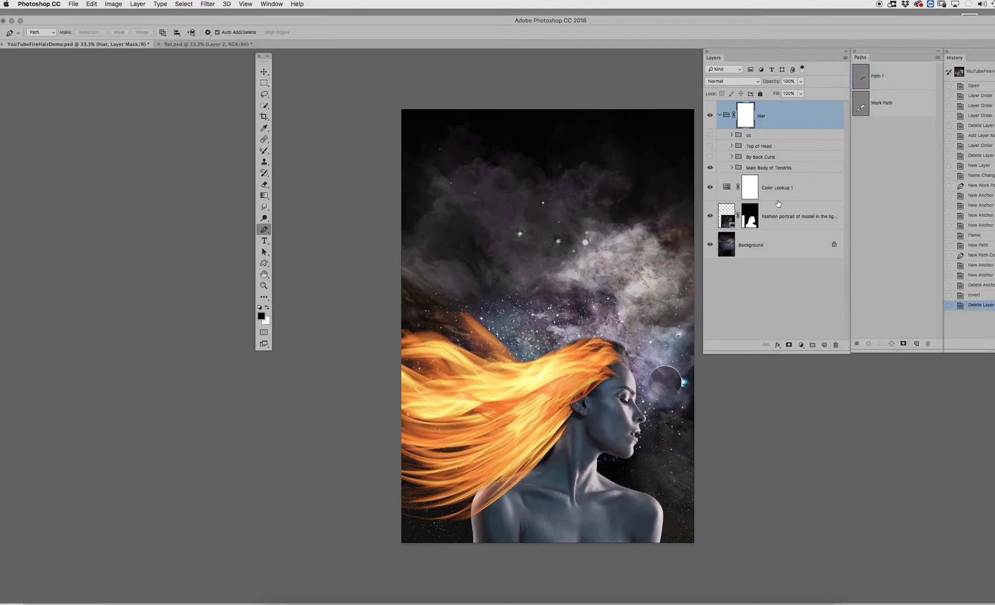
left_click(737, 168)
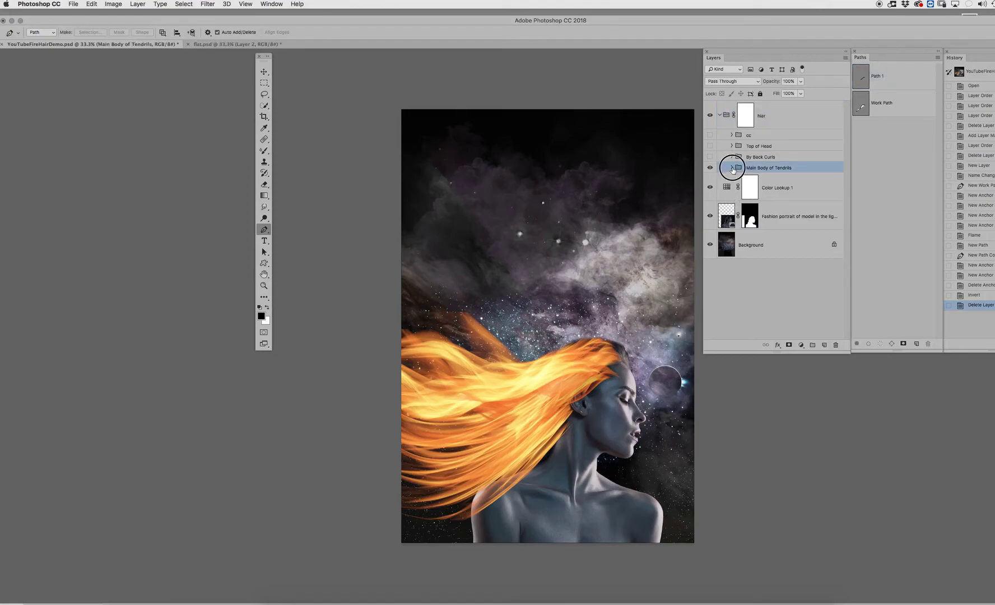
left_click(731, 168)
left_click_drag(846, 350, 855, 461)
left_click_drag(710, 344, 708, 190)
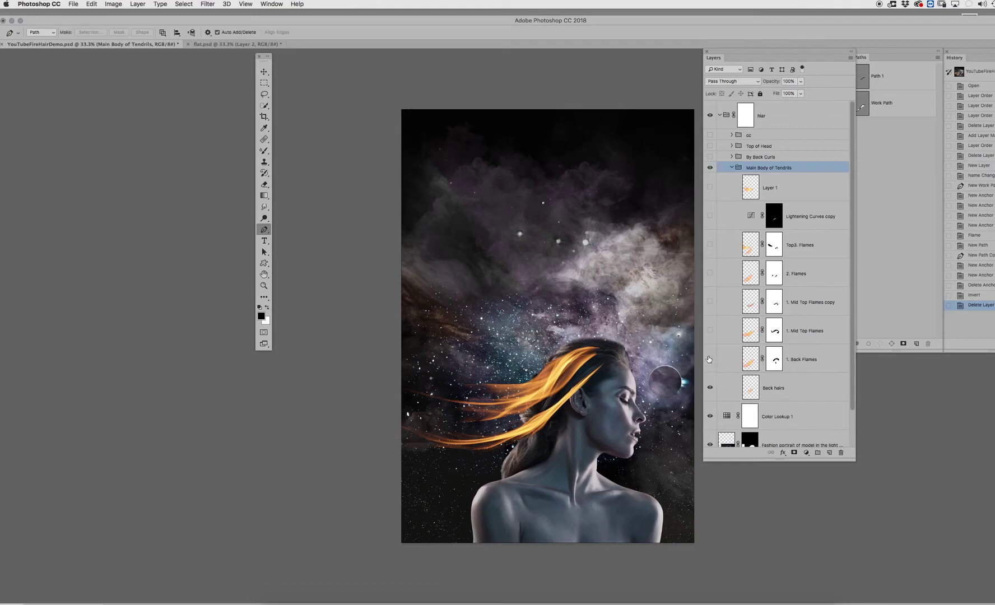
Show the hidden layers of Main Body of Tendrils one by one, from 1. Back Flames up to Layer 1.
left_click(710, 359)
left_click(710, 330)
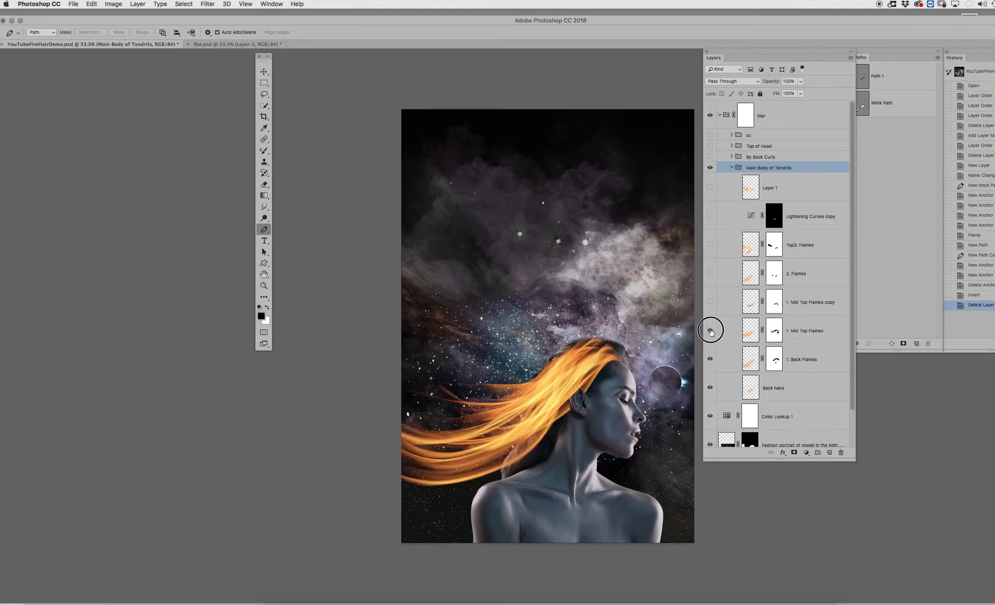
left_click(710, 302)
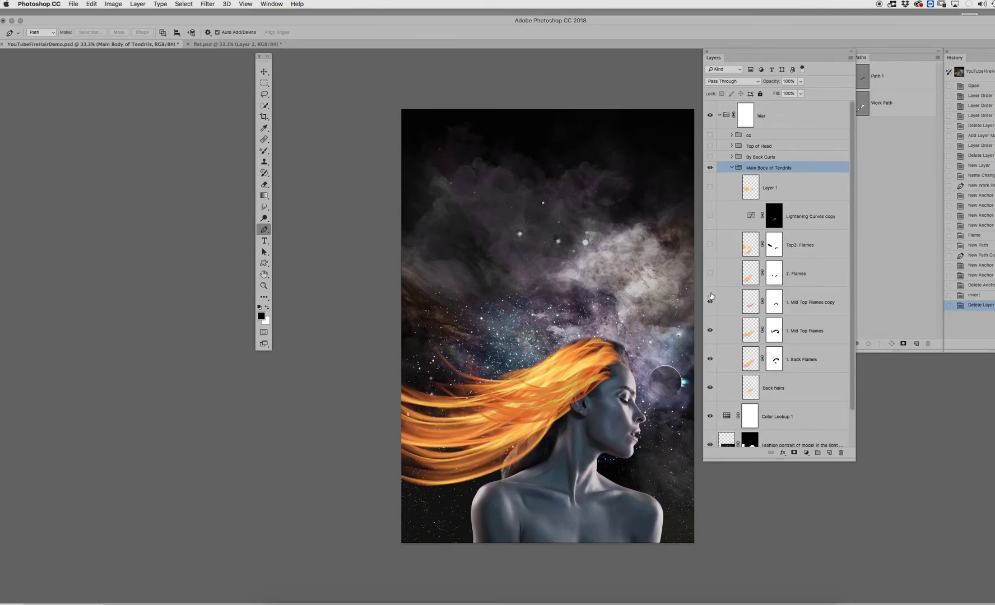
left_click(710, 273)
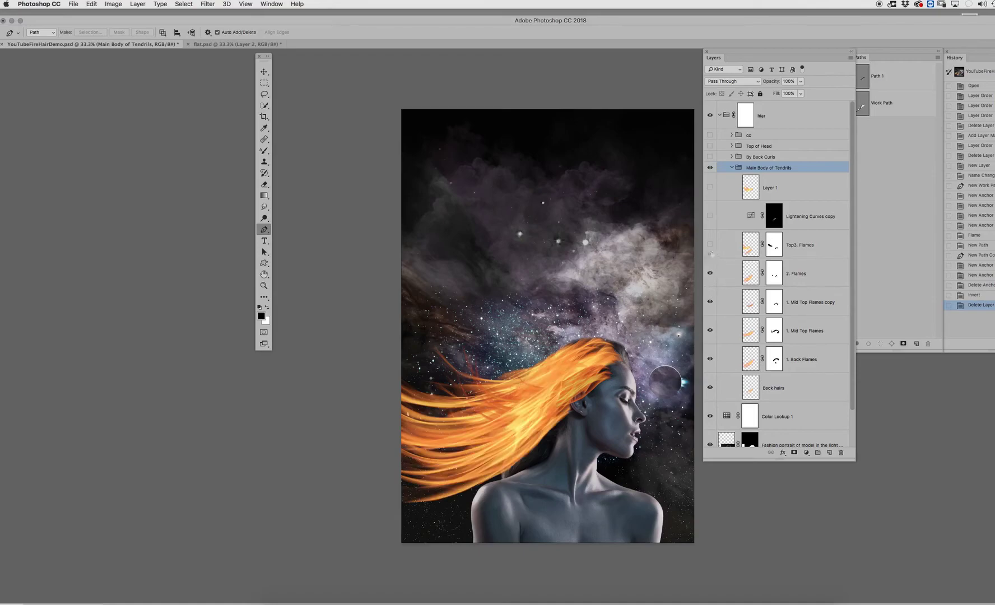
left_click(709, 245)
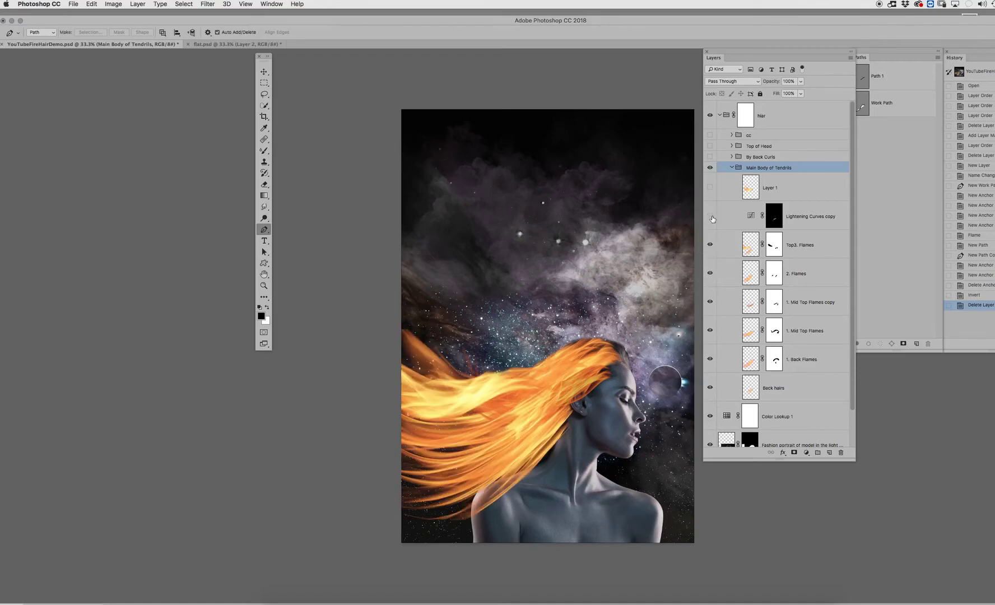
left_click(710, 216)
left_click(710, 188)
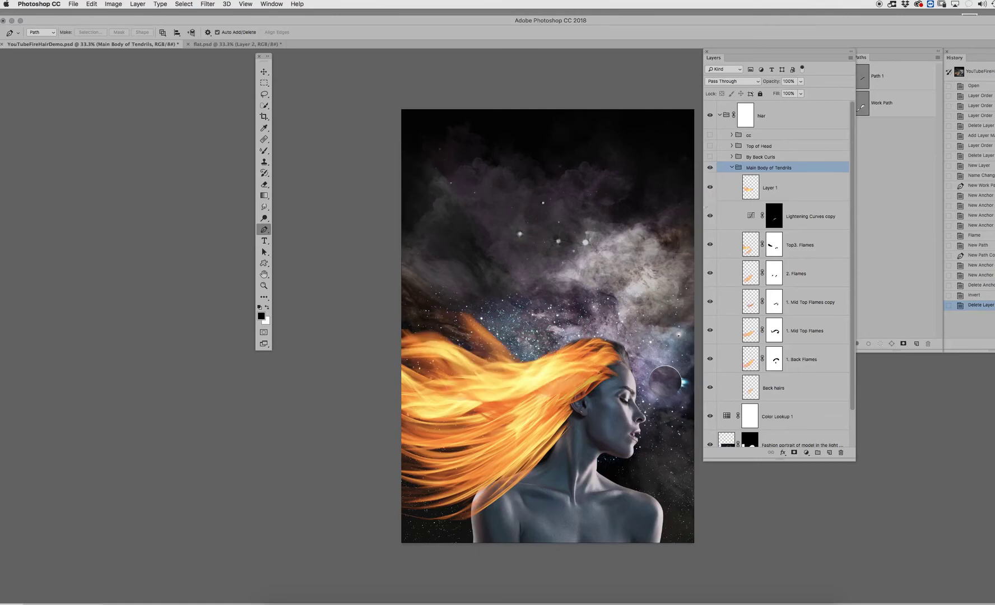
Collapse and hide the Main Body of Tendrils group, and show and expand the By Back Curls group.
left_click(731, 168)
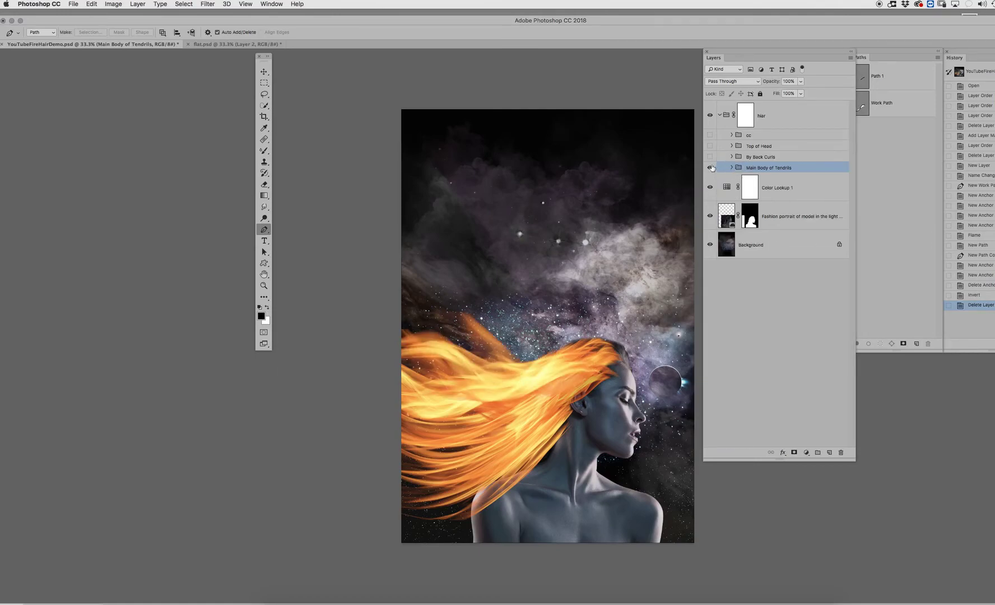
left_click(709, 167)
left_click(709, 156)
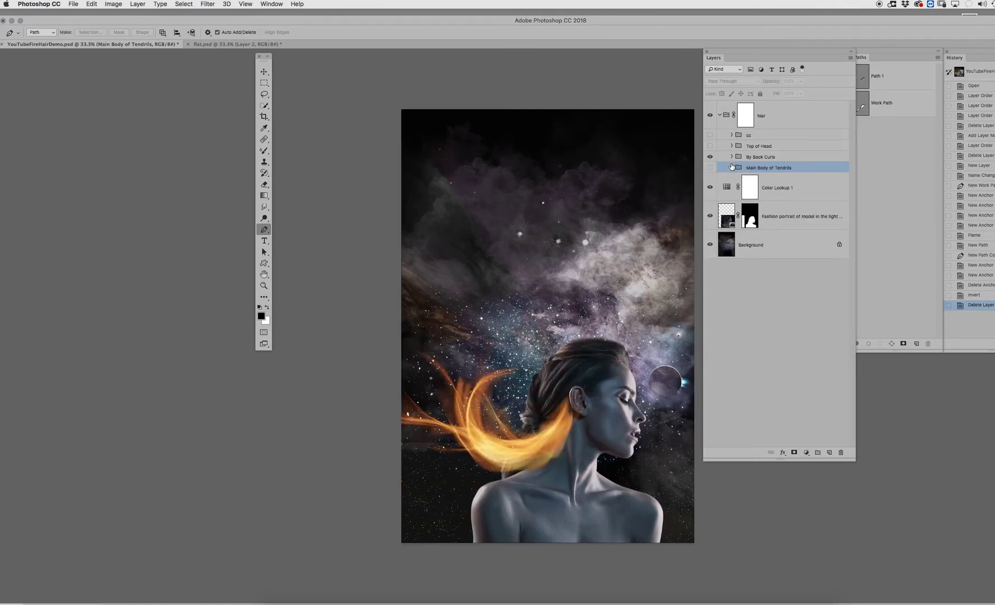
left_click(731, 156)
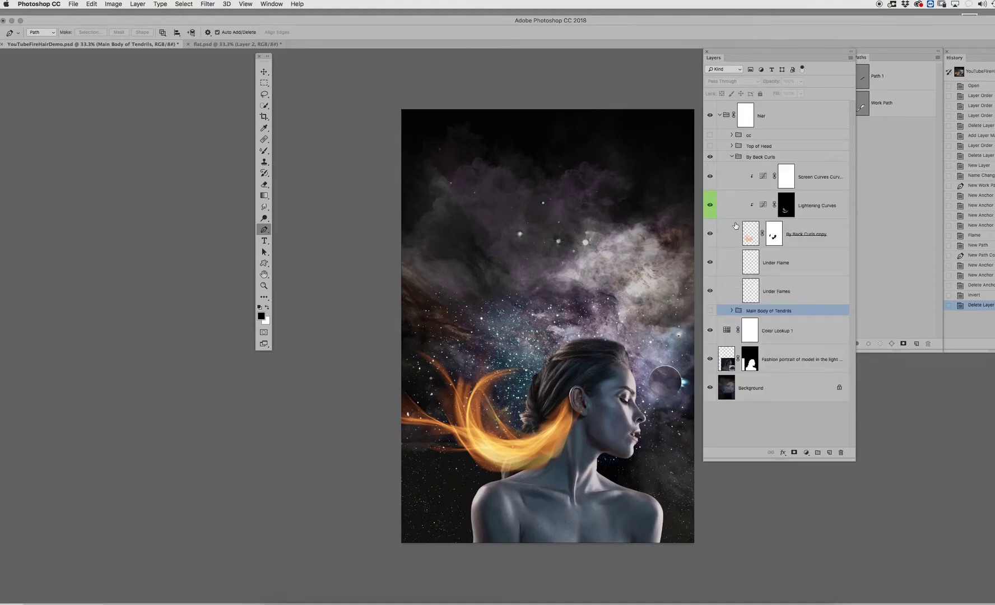
Compare the back curls with and without their two curves layers, and examine the curve of the Lightening Curves adjustment.
left_click_drag(711, 203, 712, 179)
left_click(709, 204)
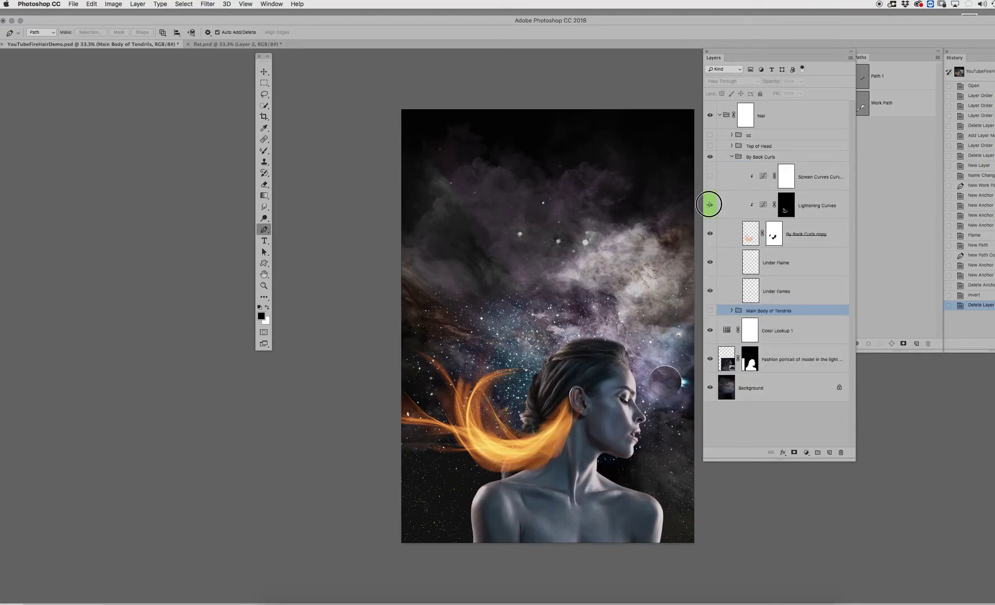
left_click(710, 176)
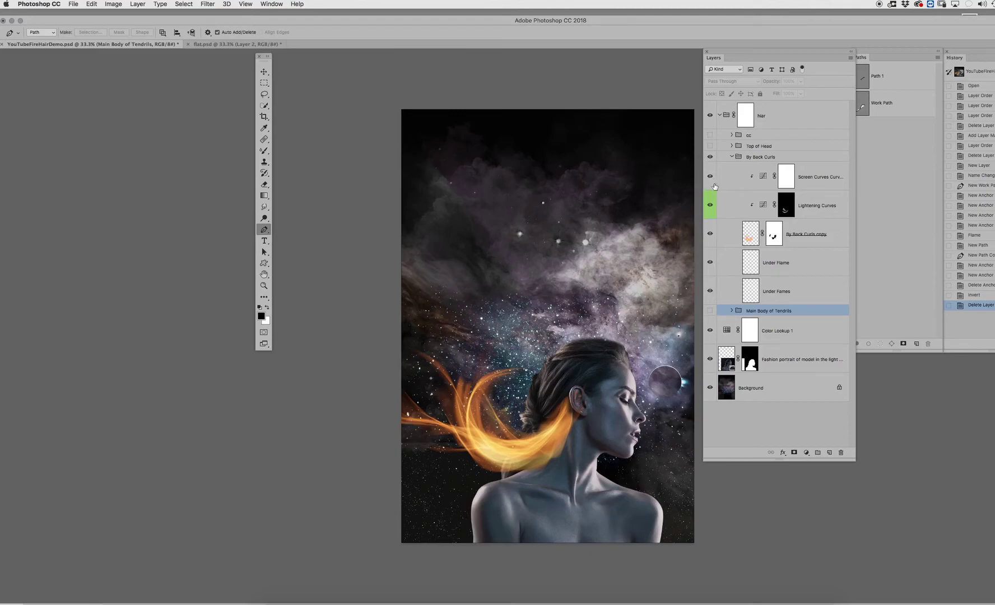
double_click(758, 212)
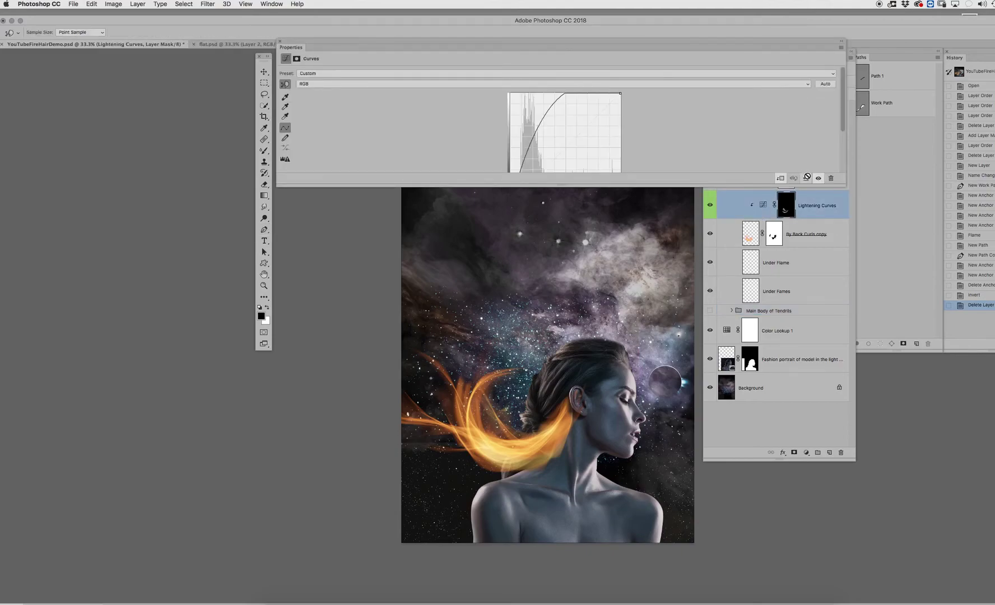
left_click_drag(844, 185, 677, 302)
left_click(279, 41)
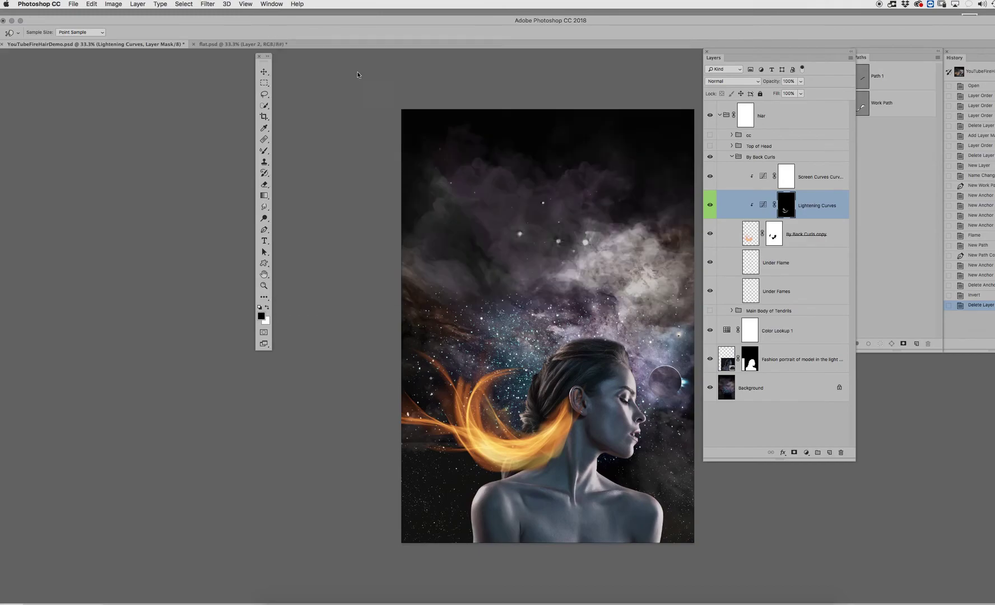
Collapse and hide the By Back Curls group, and show and expand the Top of Head group.
left_click(731, 156)
left_click(710, 146)
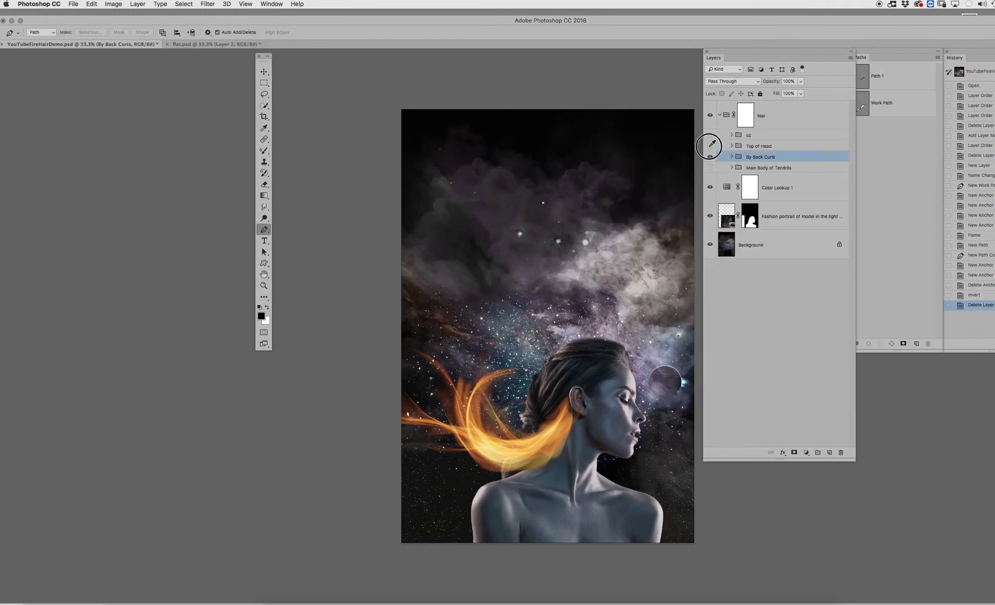
left_click(710, 156)
left_click(732, 147)
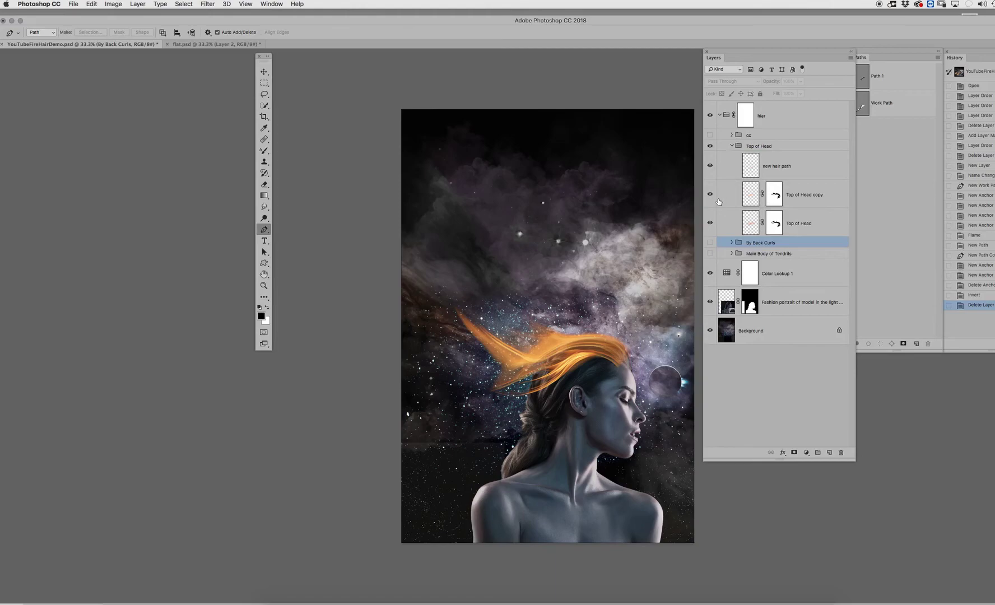
Hide the Top of Head group's layers, then show Top of Head, Top of Head copy and new hair path one by one.
left_click_drag(711, 220, 709, 171)
left_click(710, 224)
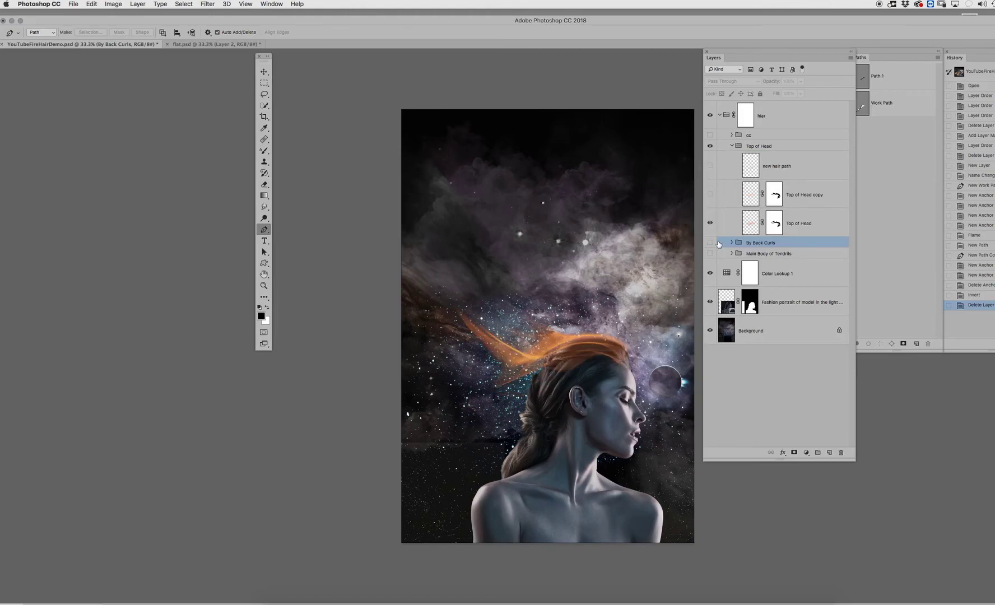
left_click(710, 194)
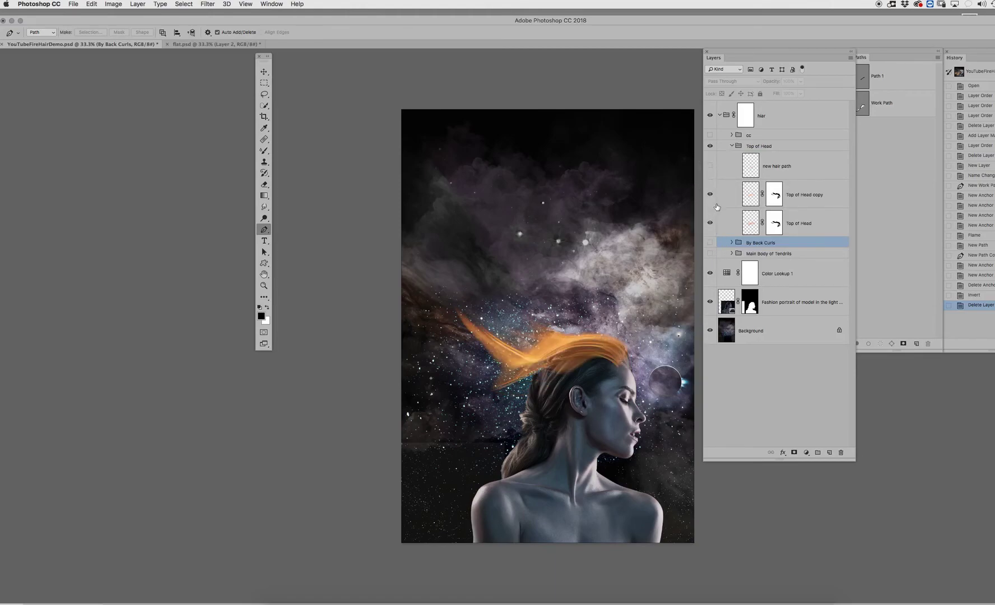
left_click(710, 167)
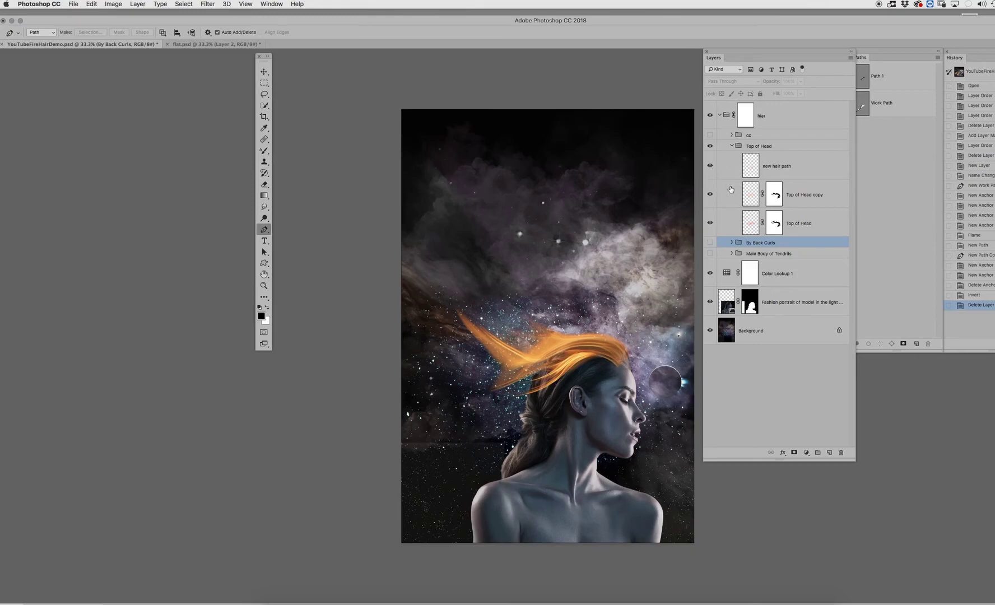
Show the cc, By Back Curls and Main Body of Tendrils groups, with Top of Head collapsed and cc expanded.
left_click(710, 135)
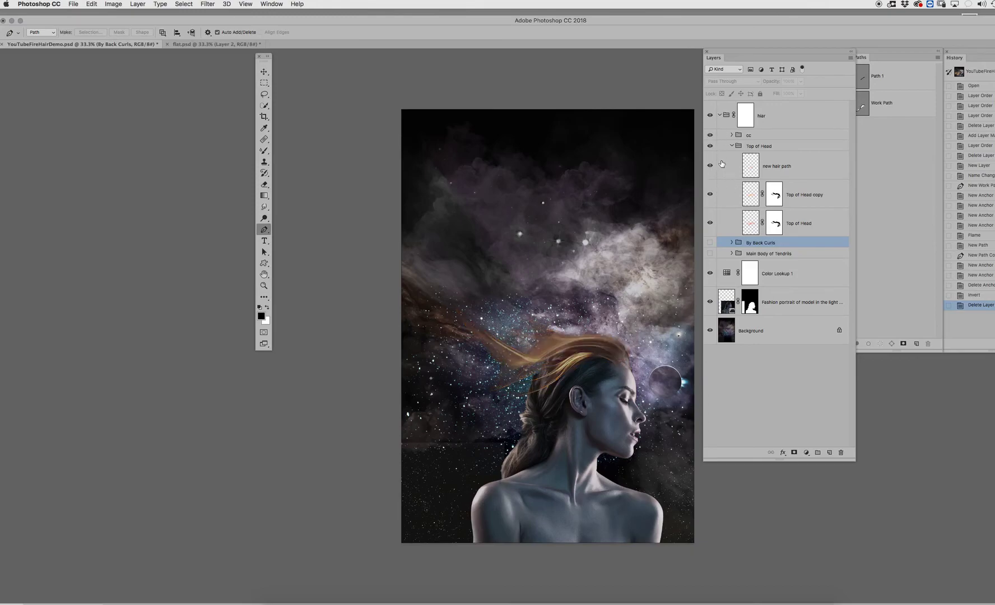
left_click(731, 145)
left_click_drag(710, 157, 710, 168)
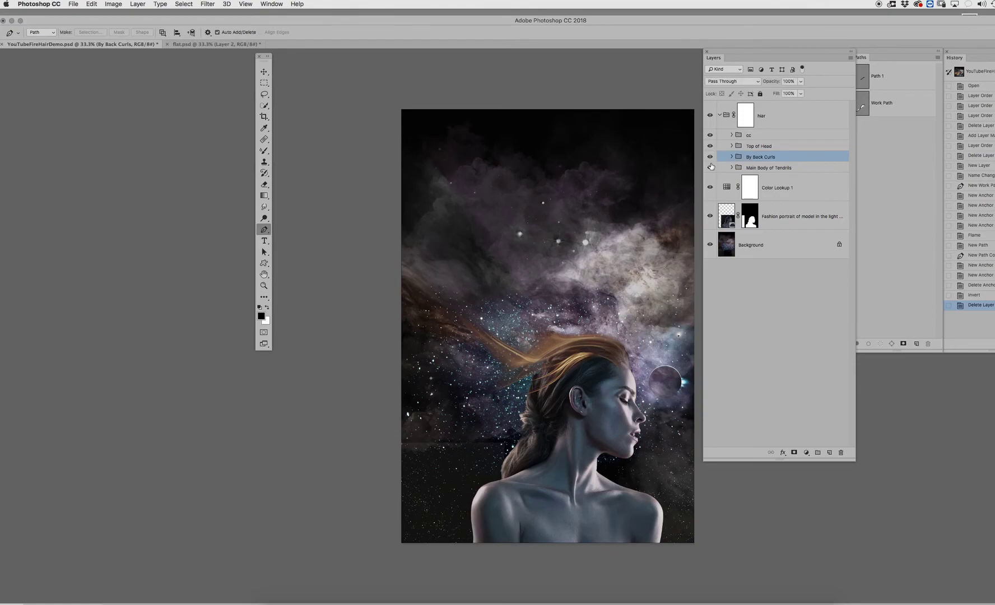
left_click(732, 135)
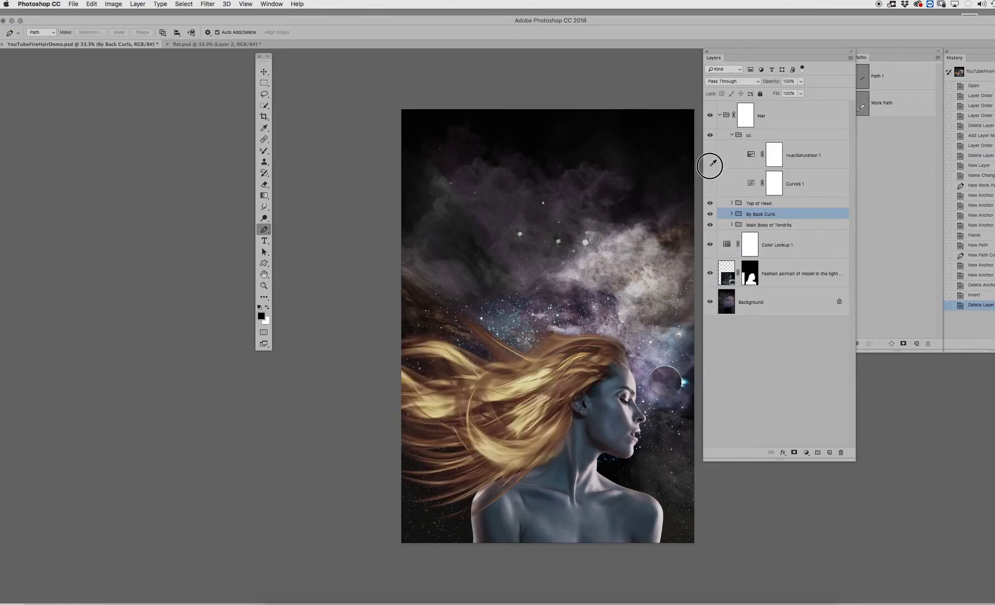
Review the hair with only Curves 1 active in the cc group, and darken its RGB curve midpoint to input 152, output 89.
left_click(712, 161)
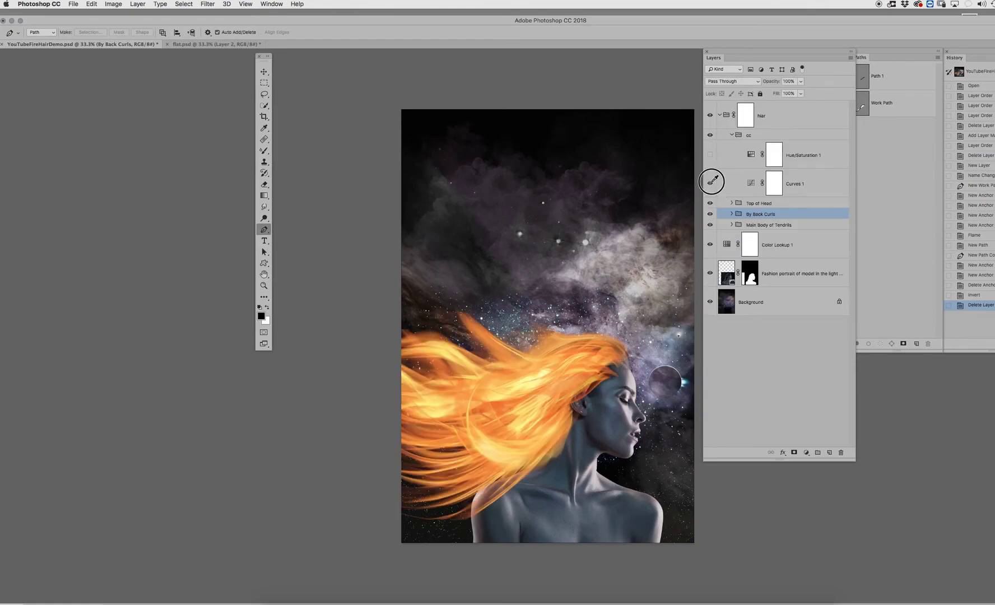
left_click(710, 183)
double_click(753, 183)
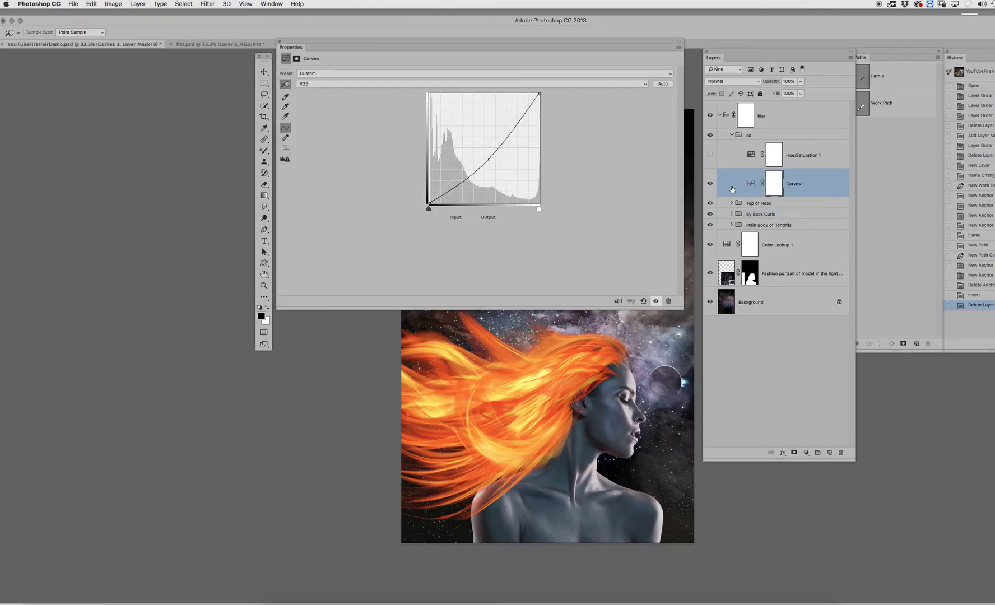
mouse_move(489, 159)
left_mouse_down()
mouse_move(482, 167)
mouse_move(473, 145)
mouse_move(494, 165)
left_mouse_up()
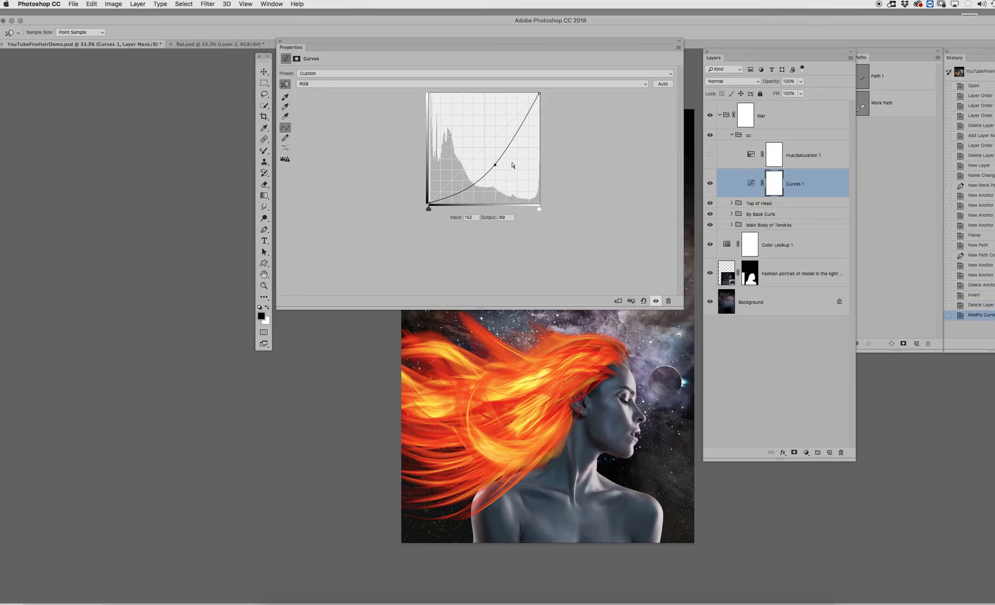
Show the Hue/Saturation 1 adjustment and lower the saturation of its Reds range further.
left_click(710, 155)
left_click(751, 155)
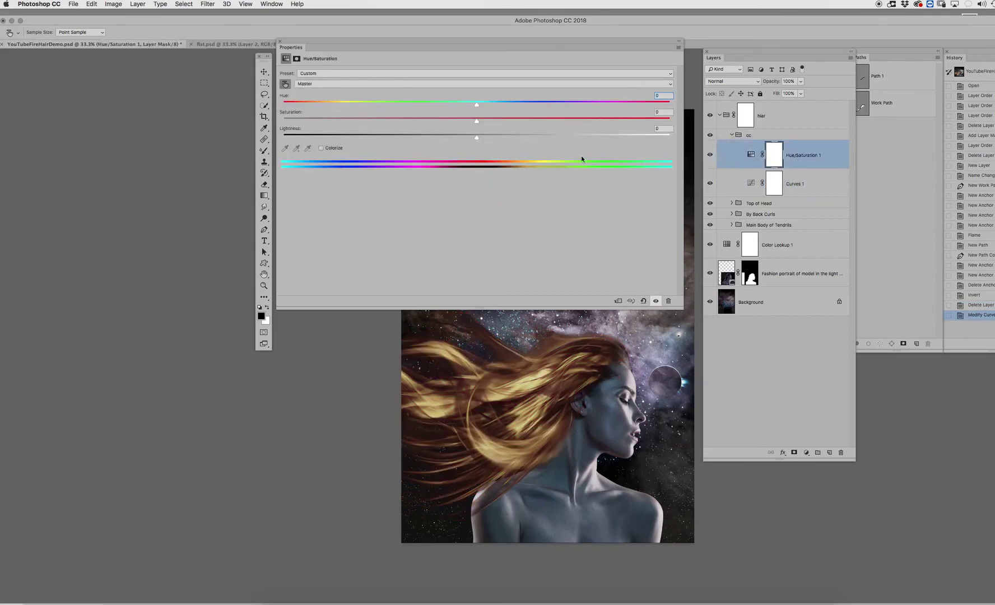
left_click(379, 83)
left_click(381, 90)
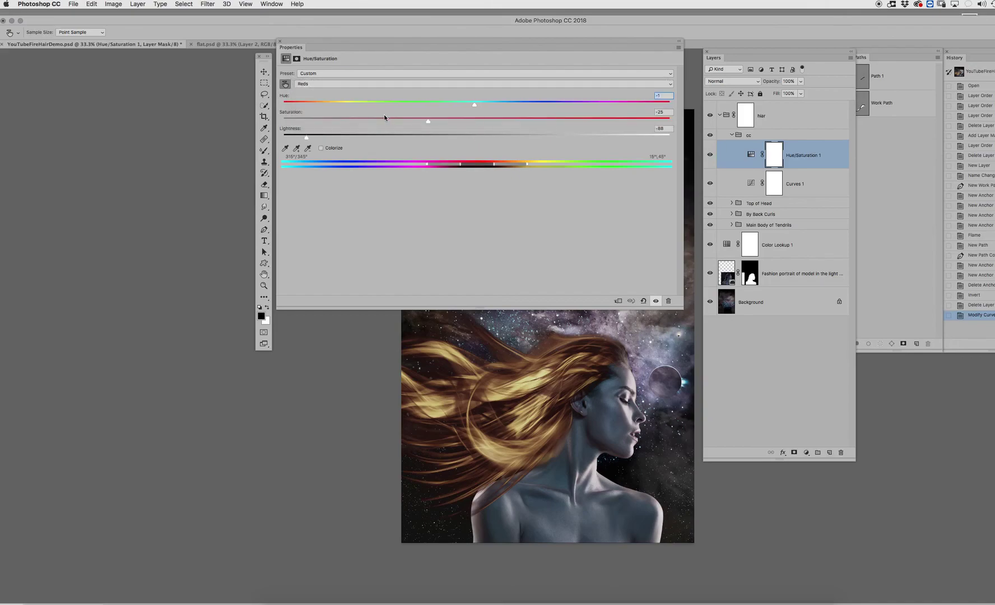
left_click_drag(428, 121, 403, 121)
Lower the saturation of the Yellows range in Hue/Saturation 1 further and close its properties.
left_click(363, 84)
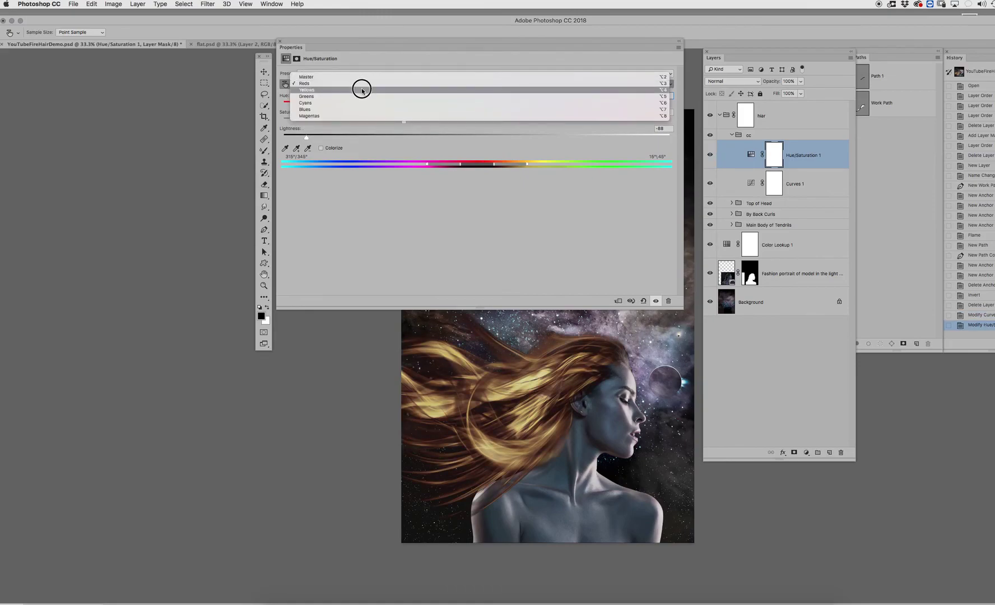
left_click(362, 90)
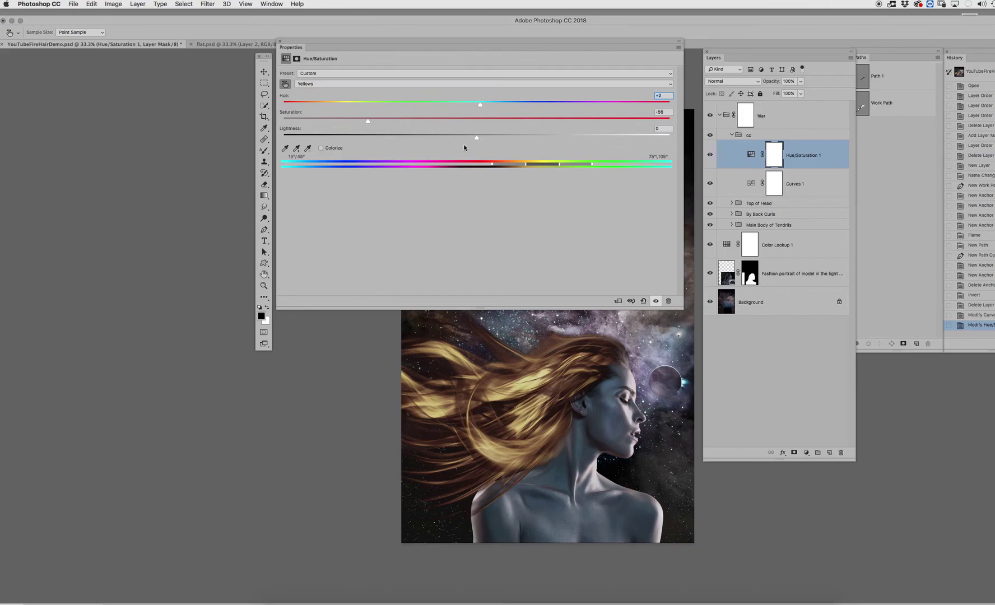
left_click_drag(359, 125, 330, 129)
left_click(279, 41)
Collapse the main hair group, compare the composite with and without it, and switch to QuickTime Player.
left_click(719, 115)
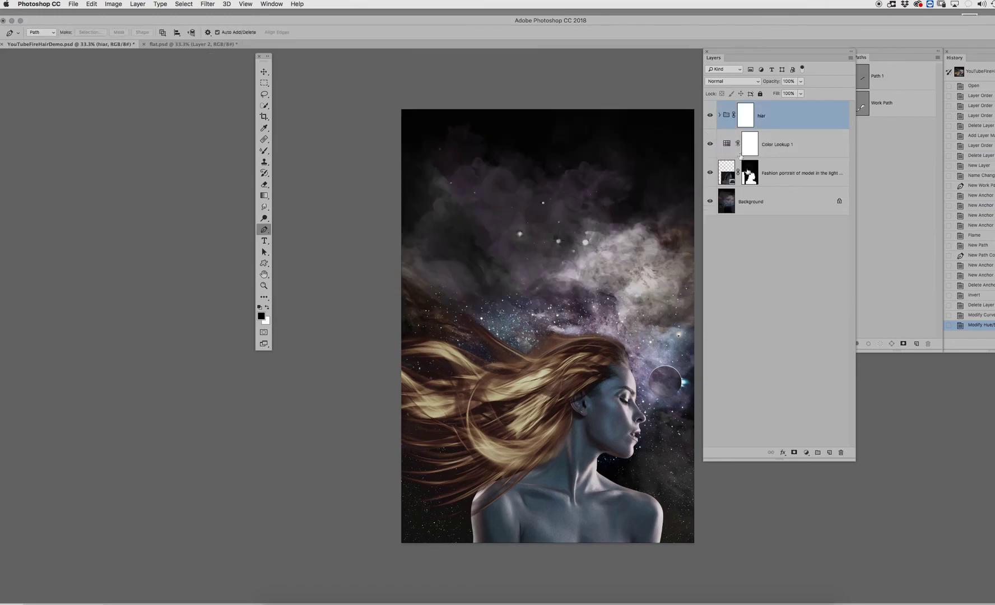
left_click(710, 116)
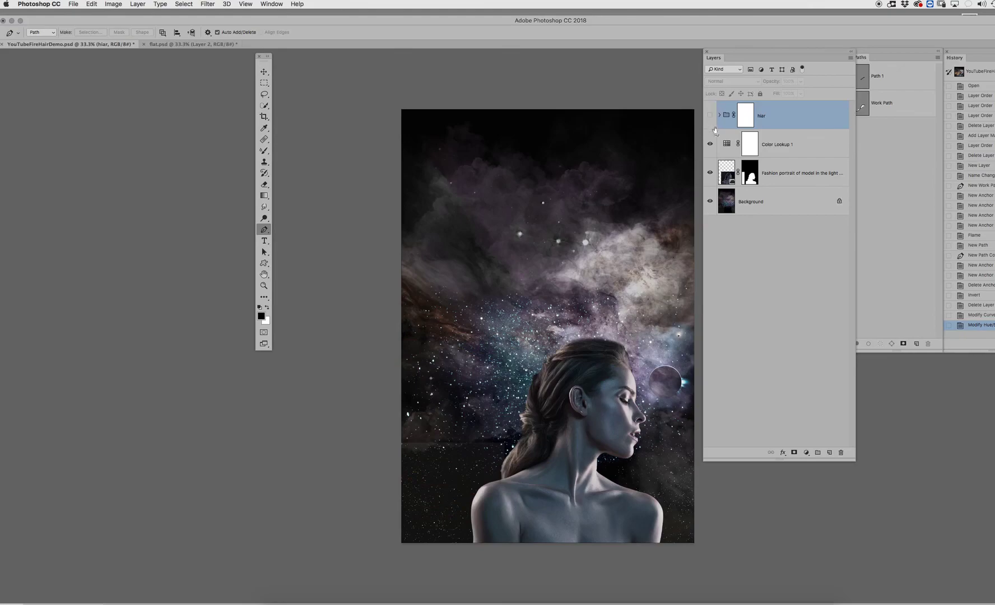
left_click(710, 115)
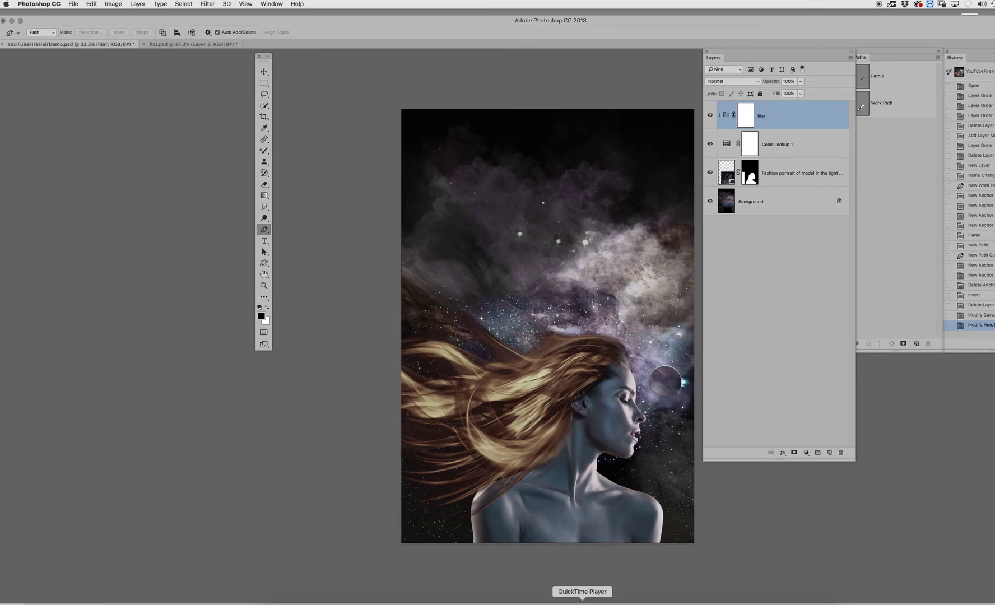
left_click(583, 603)
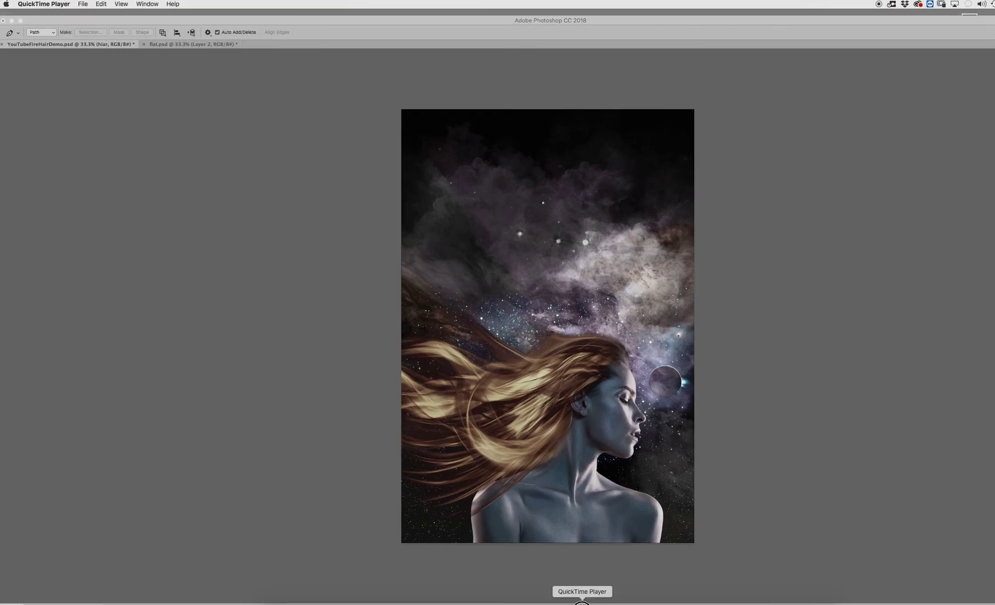